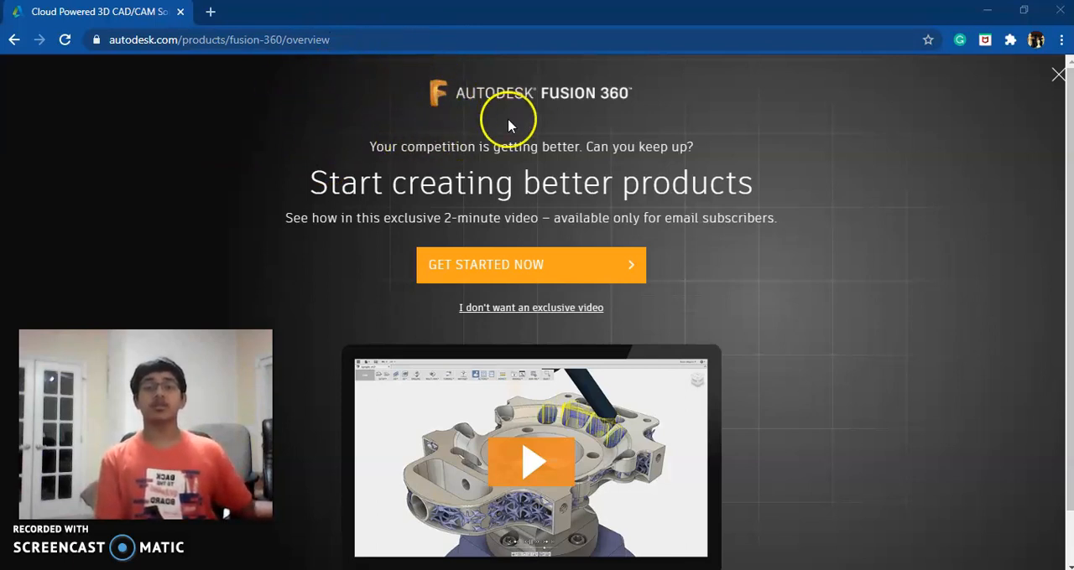
# Step: Switch from the Fusion 360 product web page to the Autodesk Fusion 360 window with the untitled design
pyautogui.scroll(-1, 601, 252)
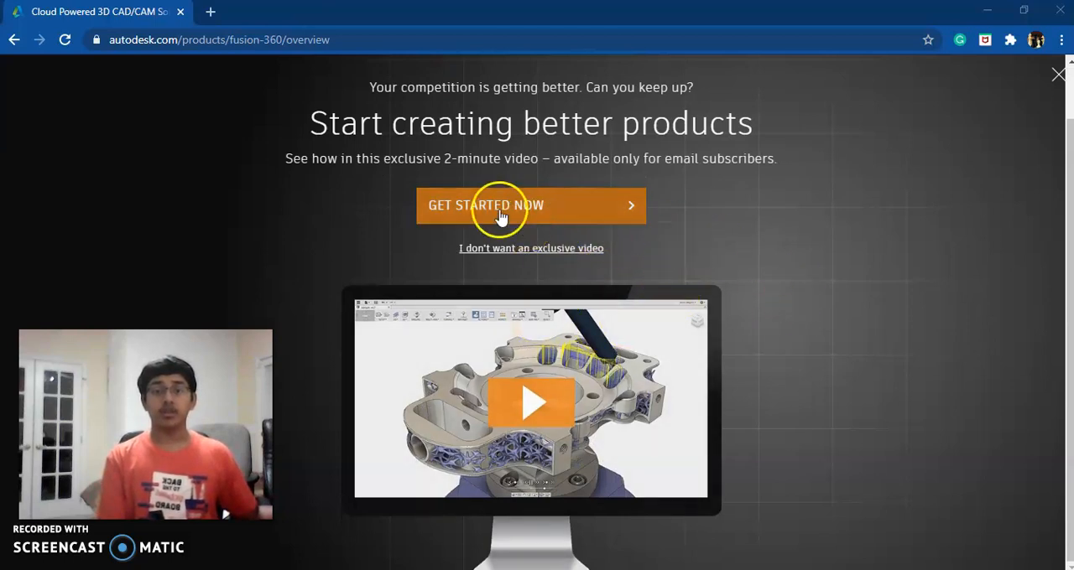
pyautogui.scroll(1, 419, 236)
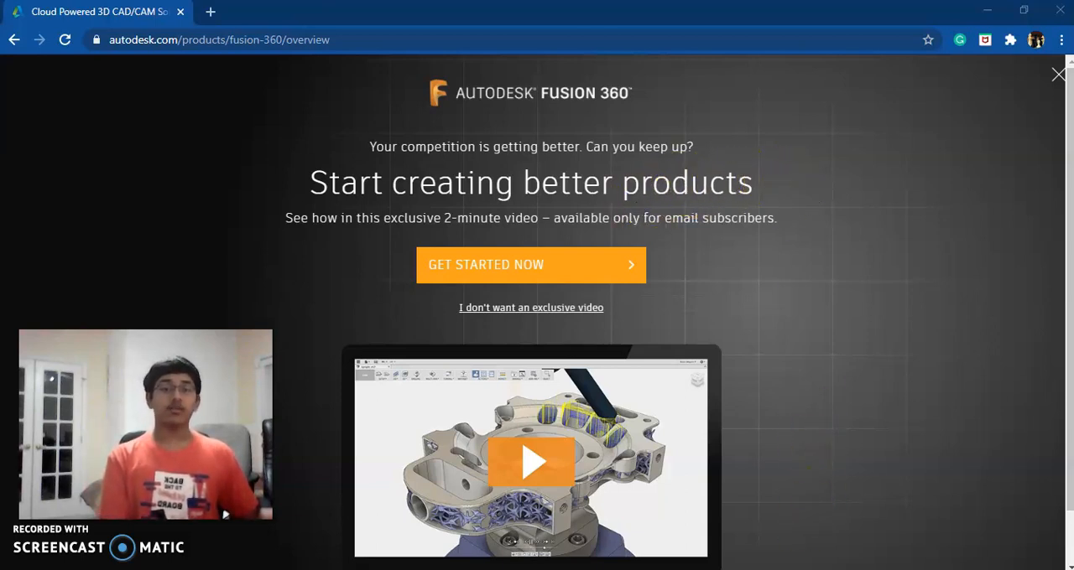
pyautogui.moveTo(483, 569)
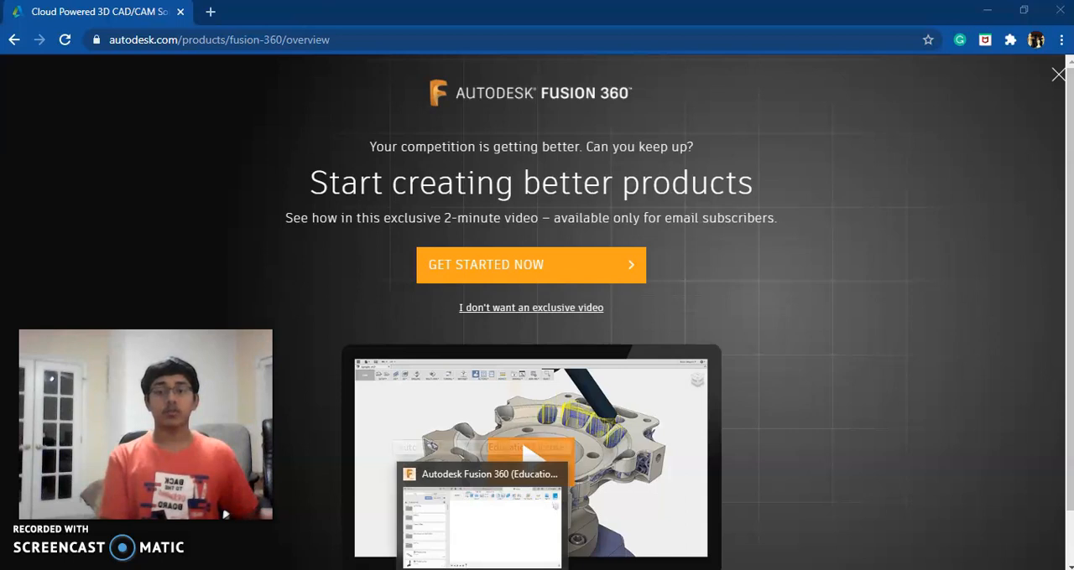
pyautogui.click(480, 512)
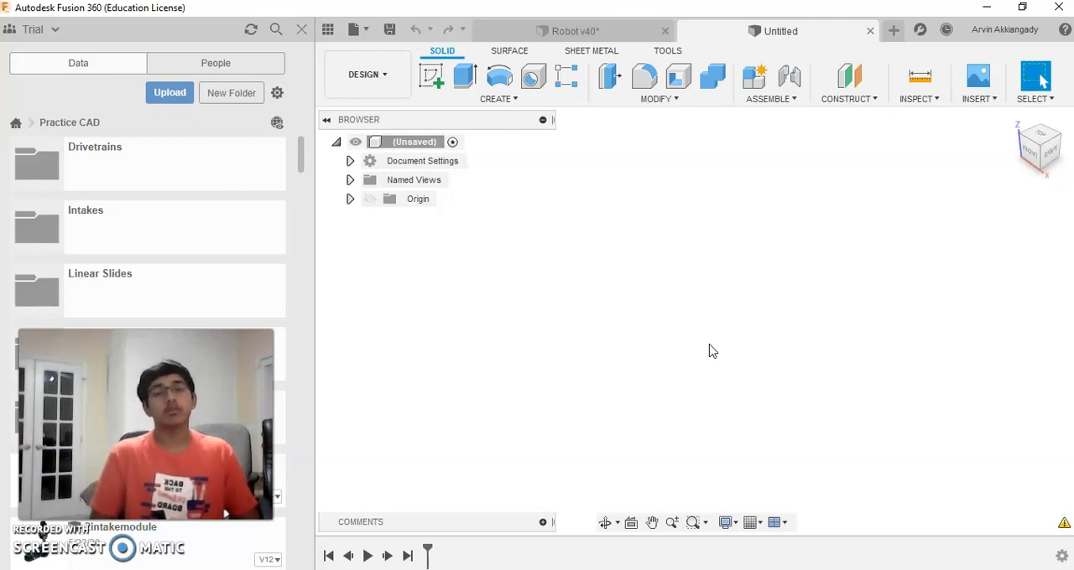
pyautogui.click(736, 268)
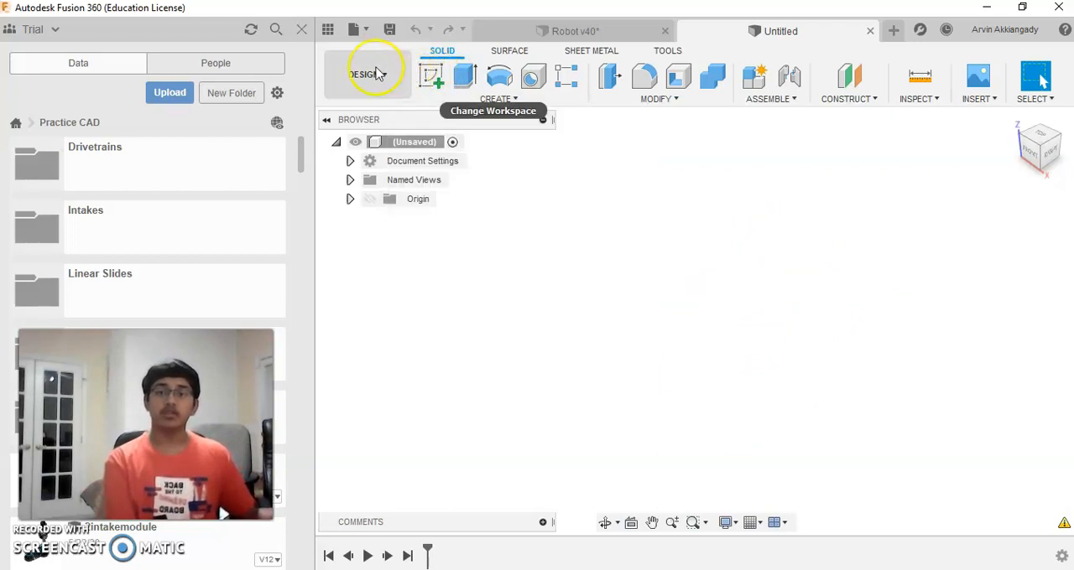
# Step: Sketch a 5 by 5 in two-point rectangle on the vertical YZ (right) plane with one corner at the origin, and finish the sketch
pyautogui.click(432, 77)
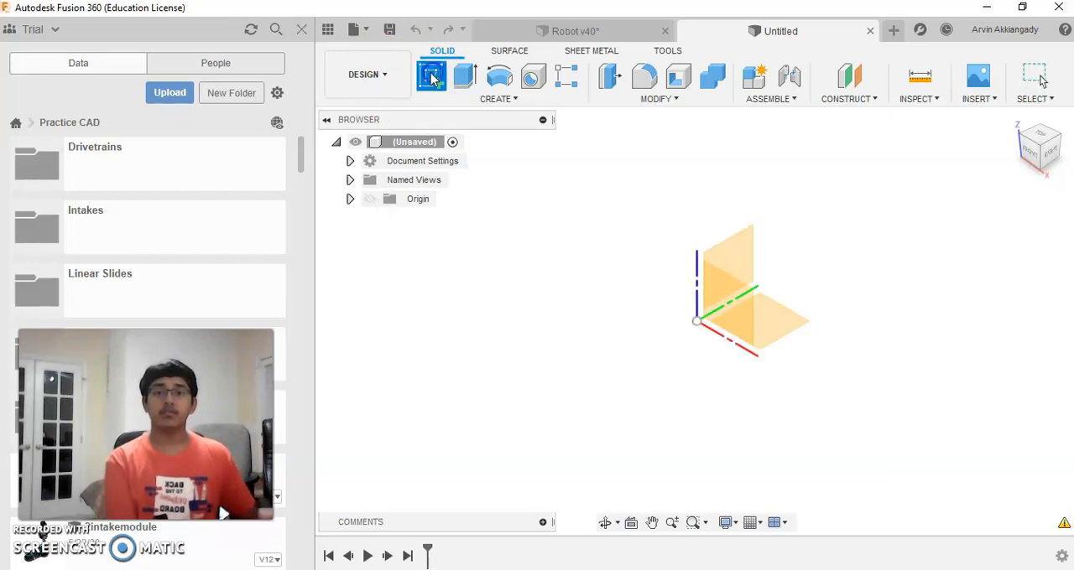
pyautogui.click(731, 250)
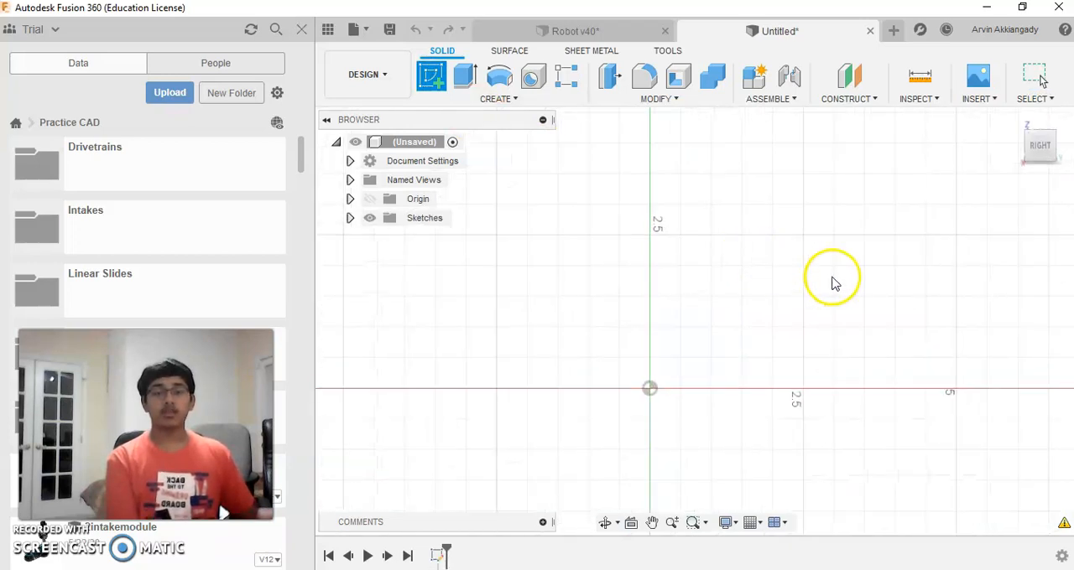
pyautogui.moveTo(770, 258)
pyautogui.mouseDown(button='middle')
pyautogui.moveTo(728, 254)
pyautogui.moveTo(607, 287)
pyautogui.mouseUp(button='middle')
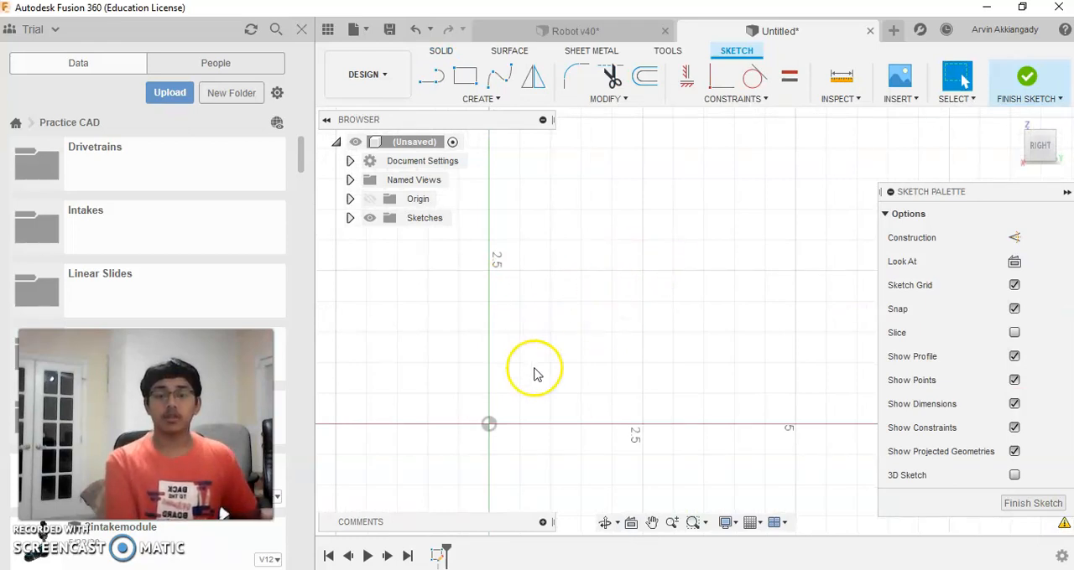
pyautogui.scroll(-3, 583, 390)
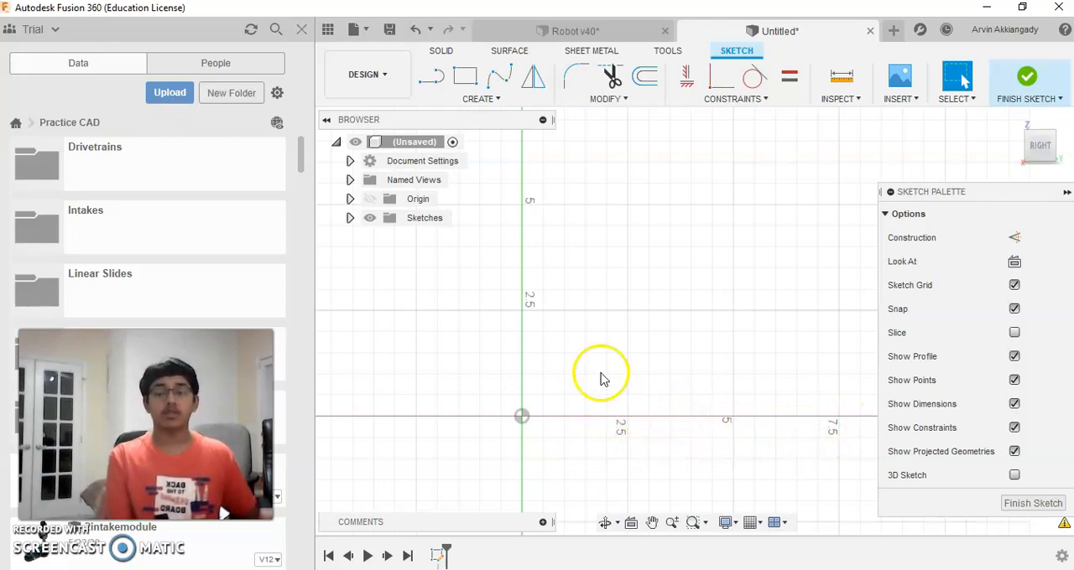
pyautogui.click(470, 78)
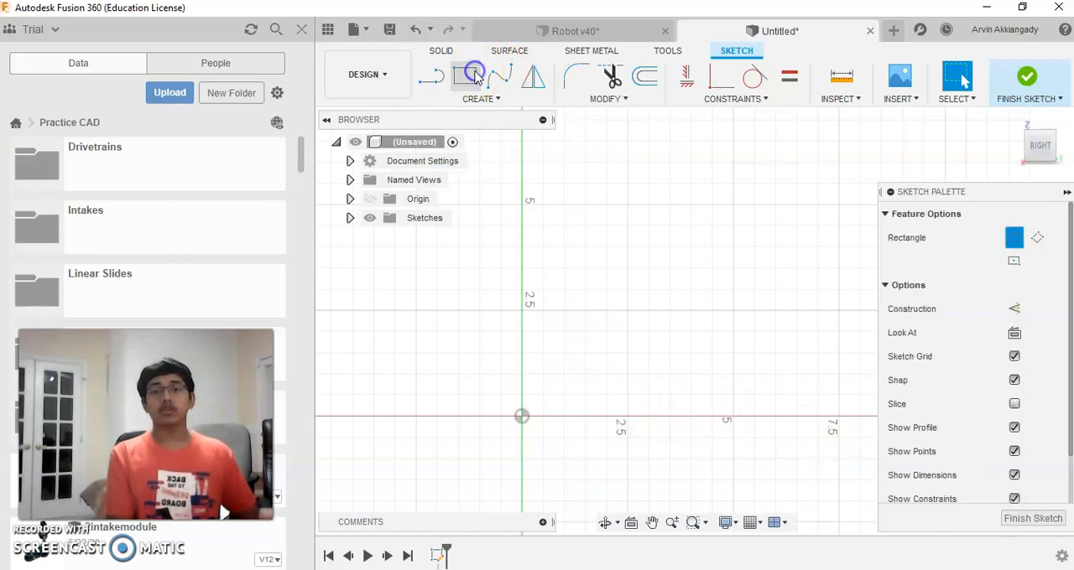
pyautogui.click(522, 416)
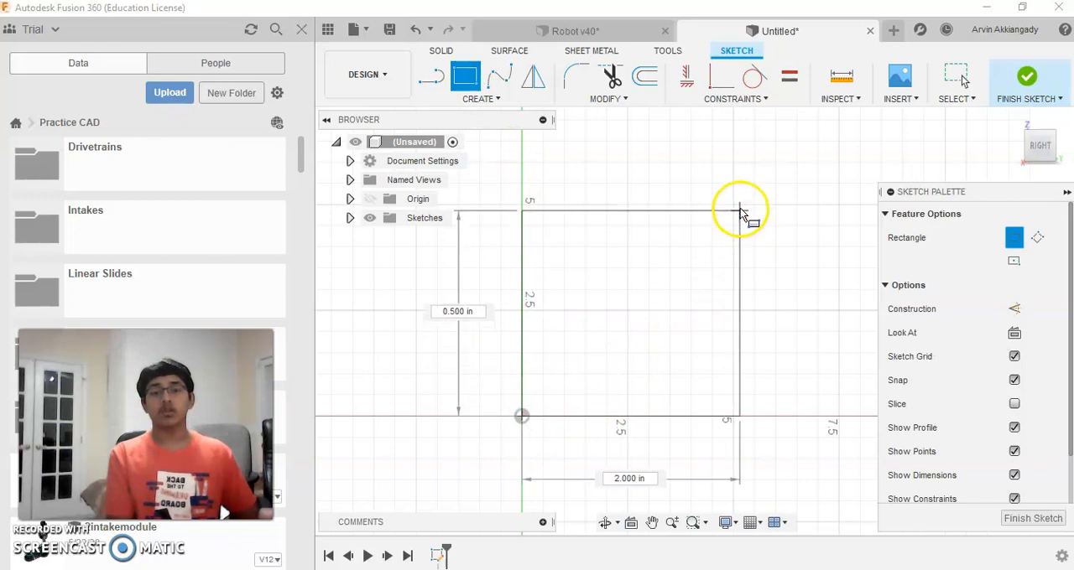
pyautogui.click(734, 205)
pyautogui.scroll(-1, 807, 331)
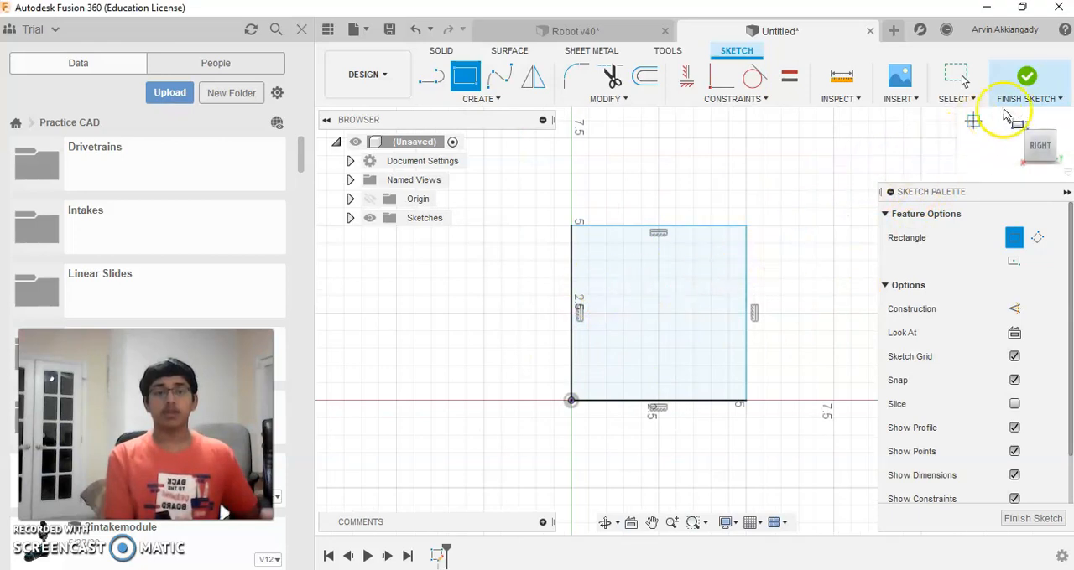
pyautogui.click(1029, 80)
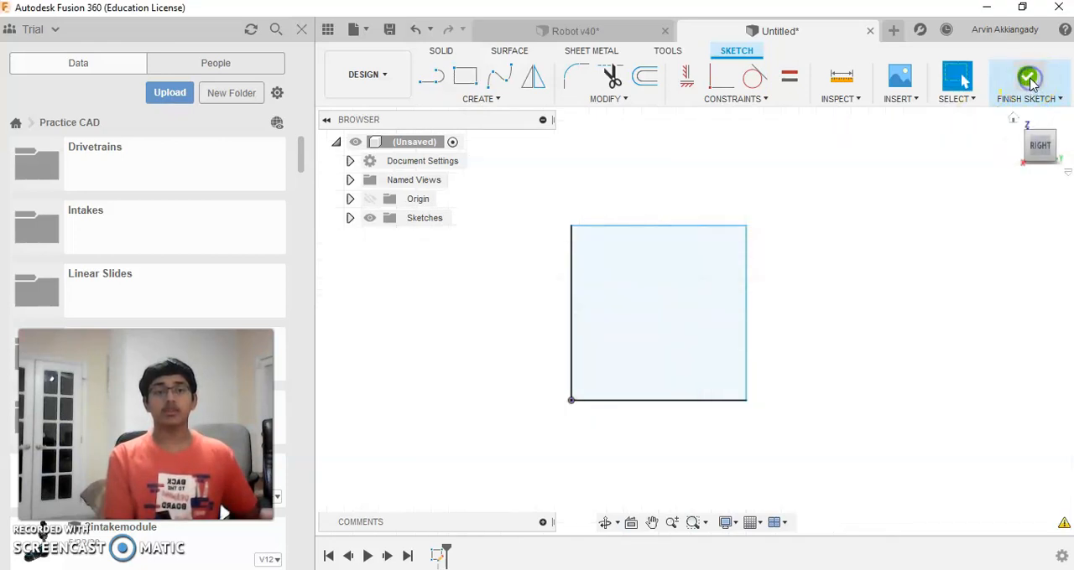
# Step: Extrude the square profile 5.00 in to one side as a new body to form a cube
pyautogui.moveTo(1037, 144)
pyautogui.mouseDown()
pyautogui.moveTo(1059, 149)
pyautogui.moveTo(990, 159)
pyautogui.moveTo(958, 146)
pyautogui.moveTo(1002, 120)
pyautogui.moveTo(1067, 149)
pyautogui.moveTo(1035, 149)
pyautogui.mouseUp()
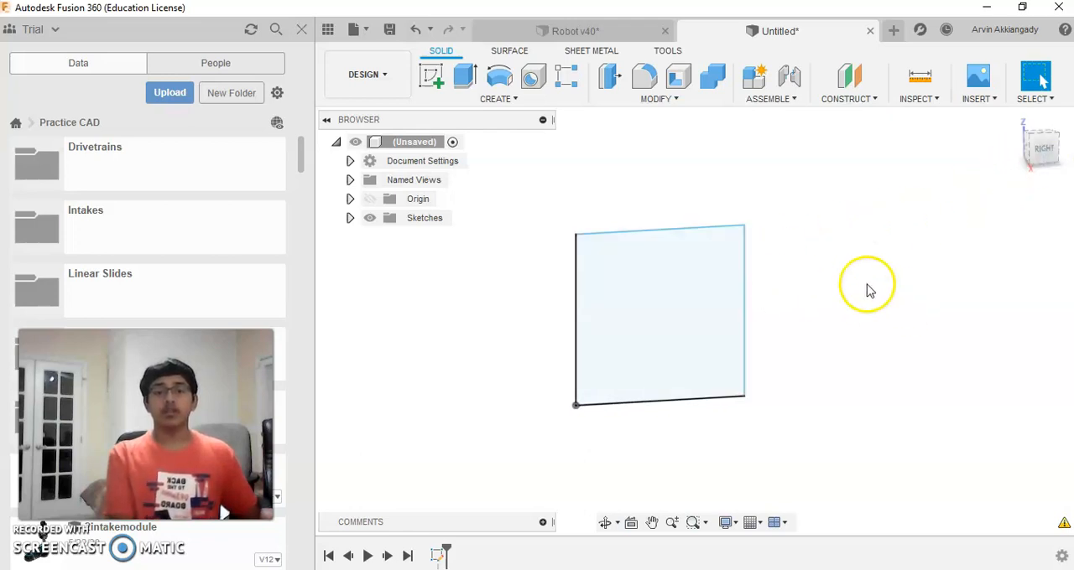
pyautogui.click(1035, 154)
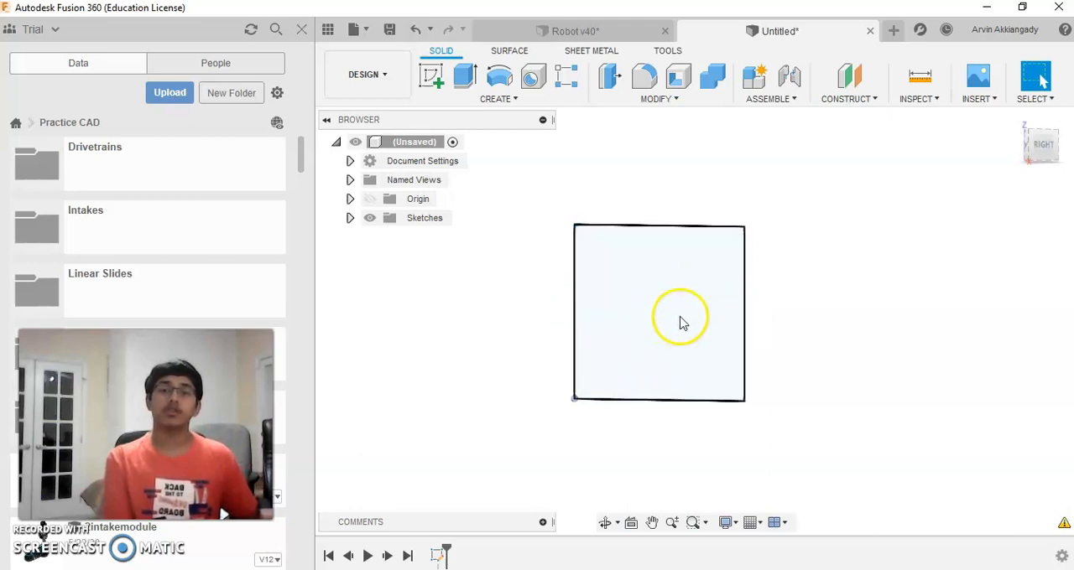
pyautogui.click(1067, 125)
pyautogui.moveTo(1068, 125)
pyautogui.mouseDown()
pyautogui.moveTo(1043, 112)
pyautogui.moveTo(1047, 149)
pyautogui.mouseUp()
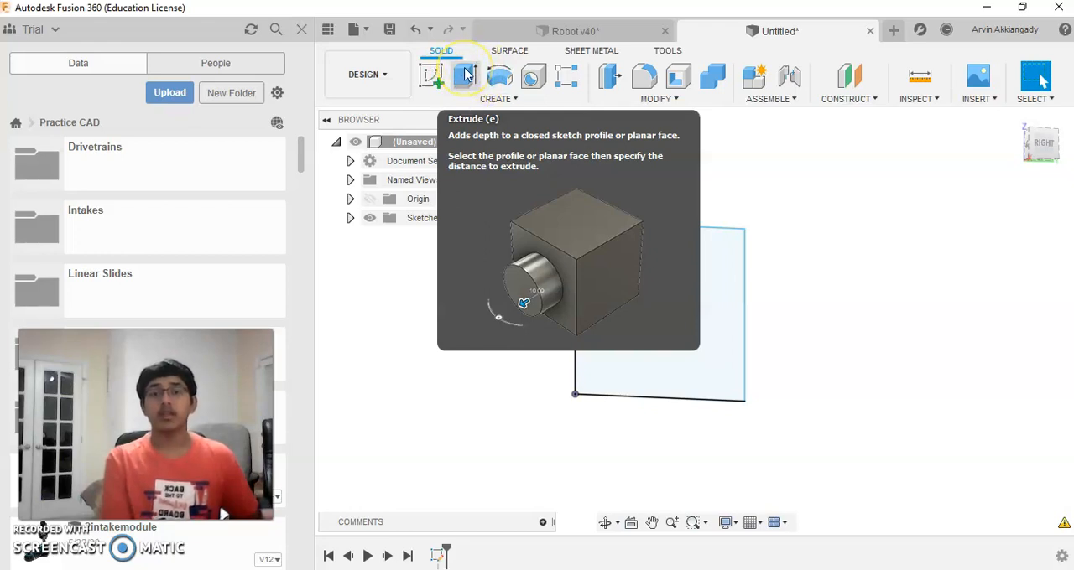
pyautogui.click(466, 74)
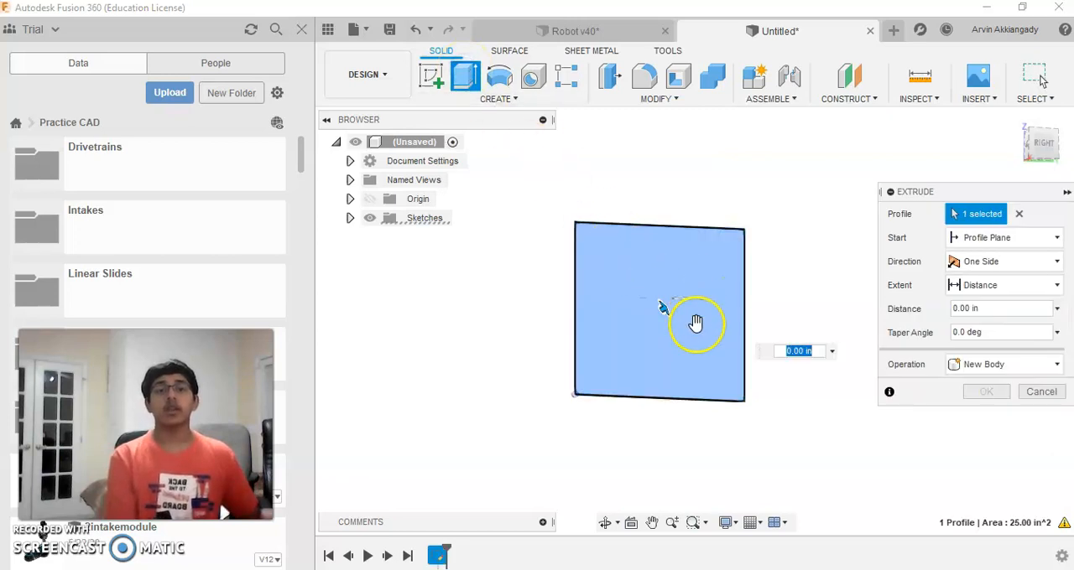
pyautogui.click(622, 337)
pyautogui.click(643, 319)
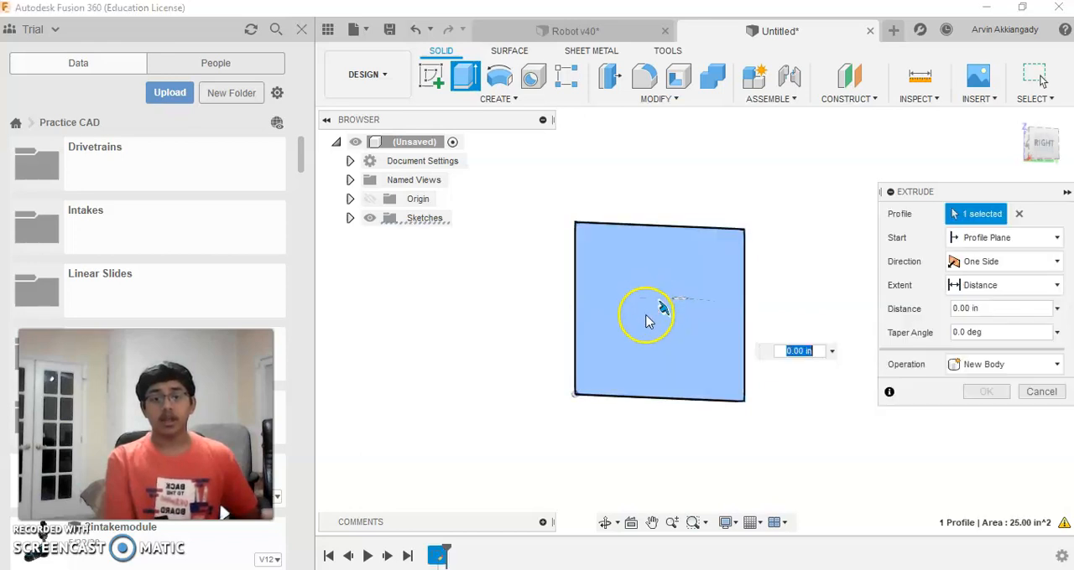
pyautogui.moveTo(1032, 164); pyautogui.dragTo(692, 321)
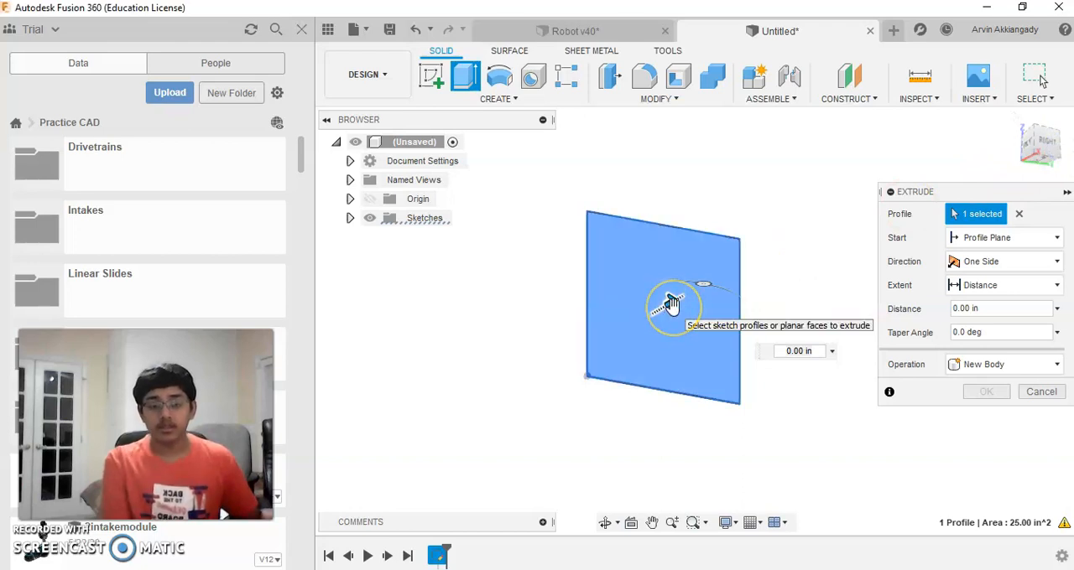
pyautogui.moveTo(757, 256); pyautogui.dragTo(627, 310, button='middle')
pyautogui.moveTo(543, 359); pyautogui.dragTo(657, 278)
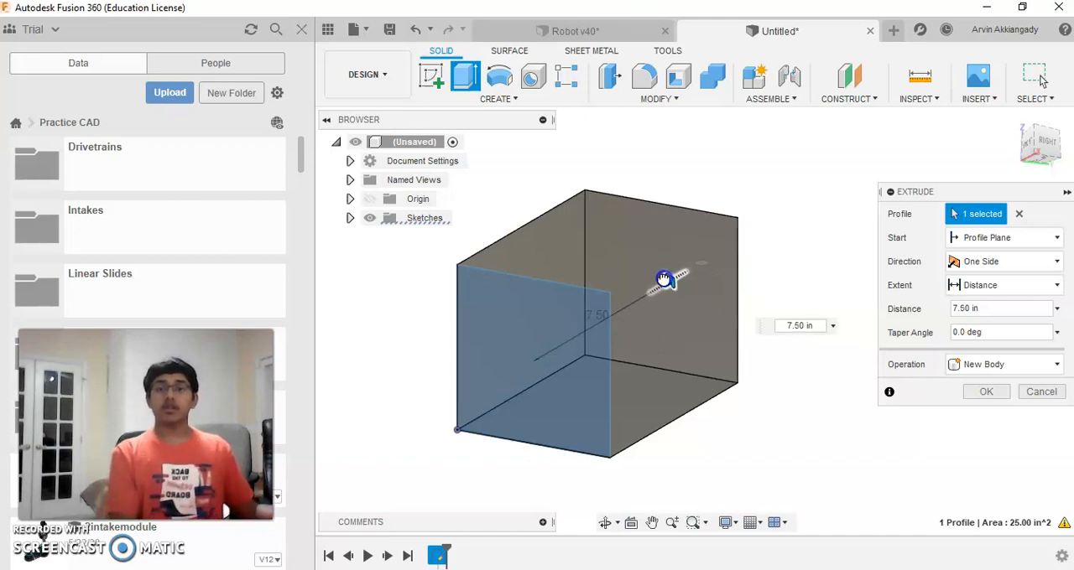
pyautogui.moveTo(659, 281); pyautogui.dragTo(627, 305)
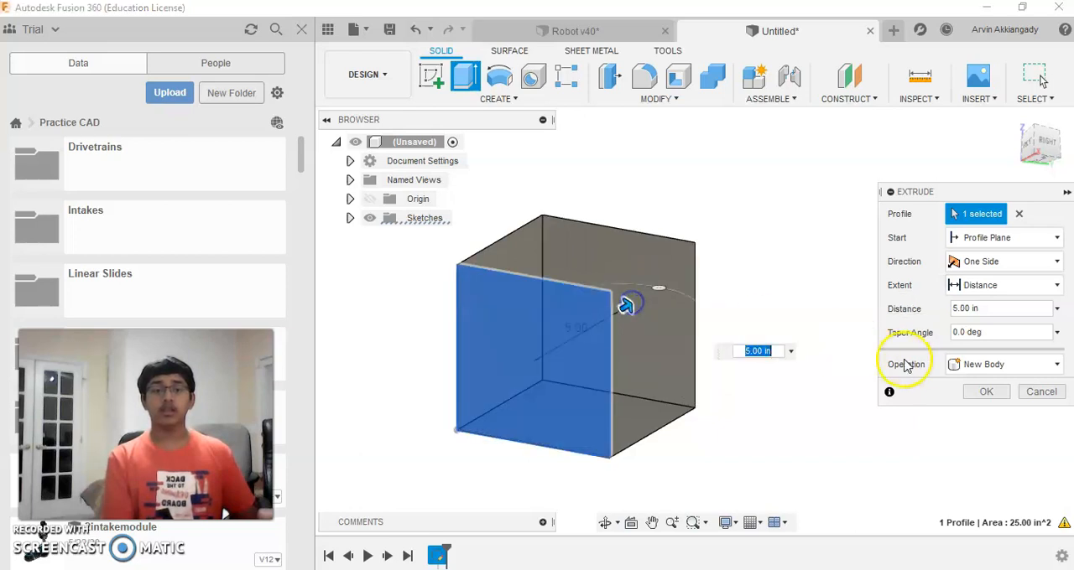
pyautogui.click(988, 392)
# Step: Examine the extruded cube from several angles
pyautogui.moveTo(746, 292); pyautogui.dragTo(855, 312, button='middle')
pyautogui.moveTo(1042, 148); pyautogui.dragTo(997, 161)
pyautogui.moveTo(821, 278); pyautogui.dragTo(852, 286, button='middle')
pyautogui.moveTo(1033, 151)
pyautogui.mouseDown()
pyautogui.moveTo(1072, 156)
pyautogui.moveTo(1030, 154)
pyautogui.moveTo(1014, 172)
pyautogui.mouseUp()
pyautogui.moveTo(857, 311); pyautogui.dragTo(819, 244, button='middle')
pyautogui.click(1031, 145)
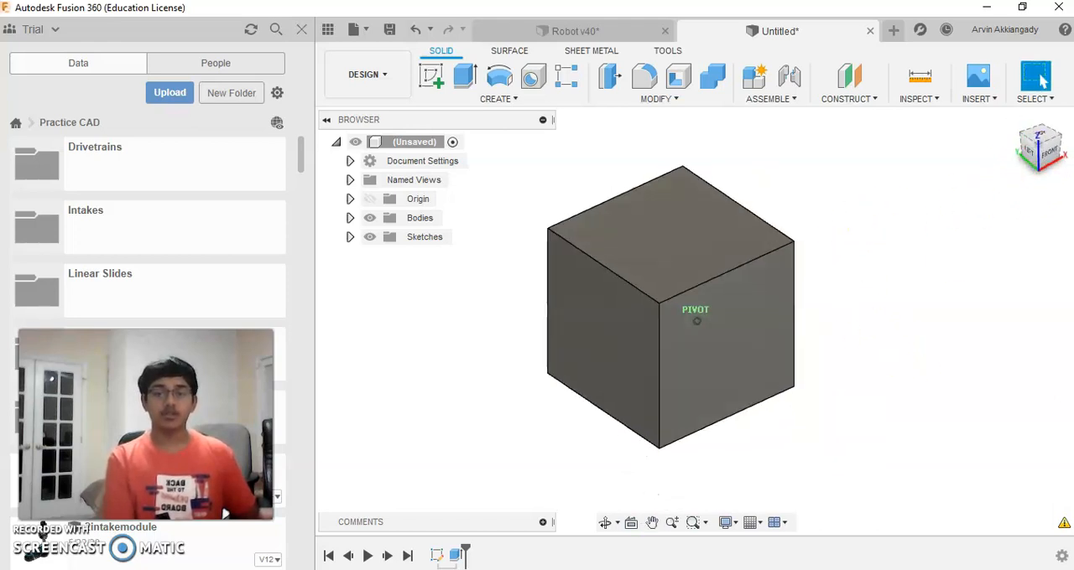
pyautogui.moveTo(904, 286); pyautogui.dragTo(845, 280, button='middle')
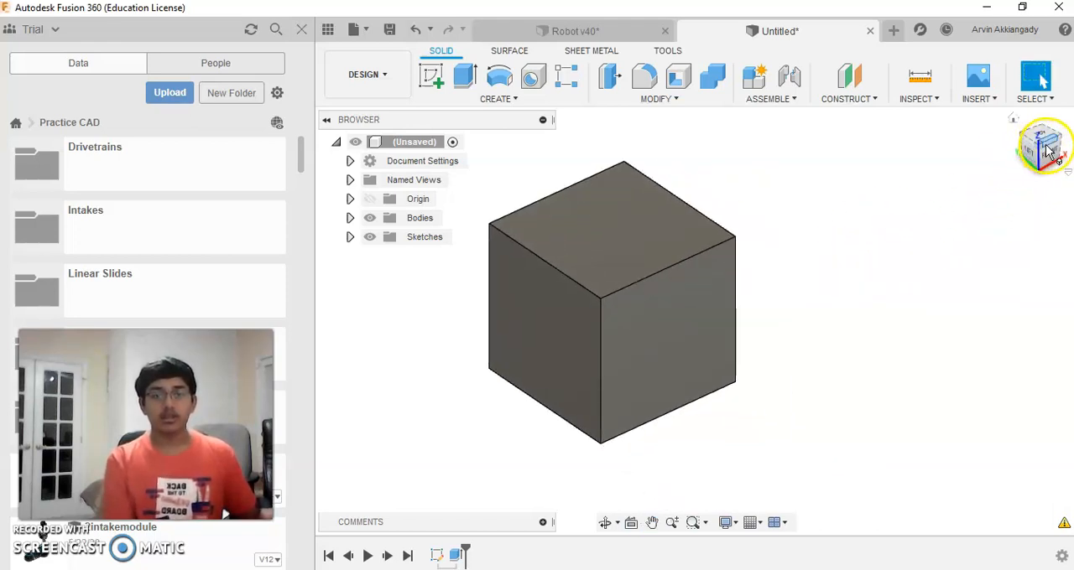
pyautogui.moveTo(1045, 148)
pyautogui.mouseDown()
pyautogui.moveTo(1023, 125)
pyautogui.moveTo(850, 75)
pyautogui.moveTo(842, 33)
pyautogui.moveTo(961, 47)
pyautogui.moveTo(1032, 136)
pyautogui.mouseUp()
pyautogui.moveTo(747, 218); pyautogui.dragTo(865, 250, button='middle')
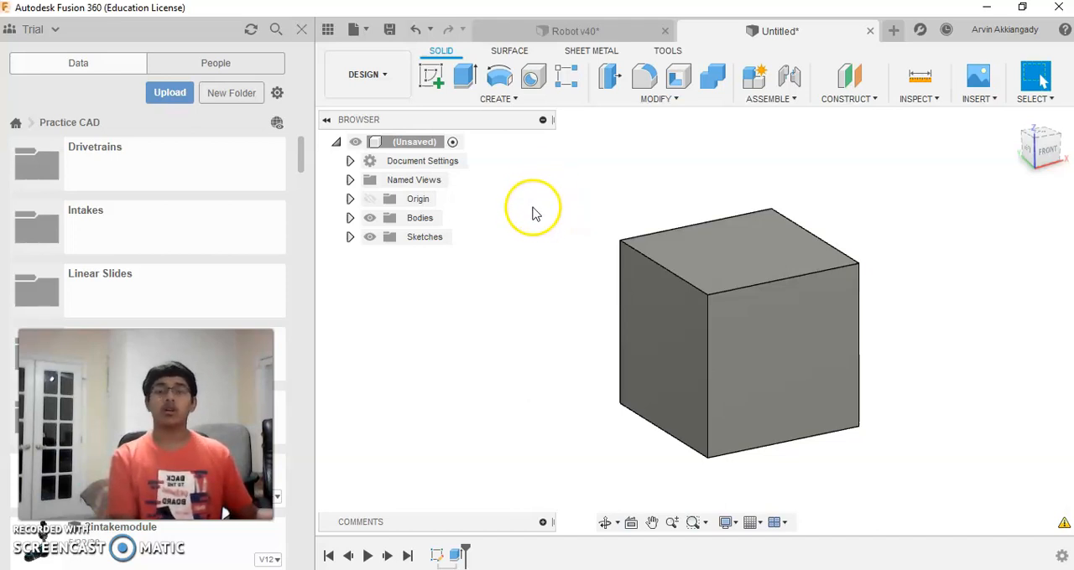
# Step: Save the design as Cube in the Practice CAD project
pyautogui.click(389, 31)
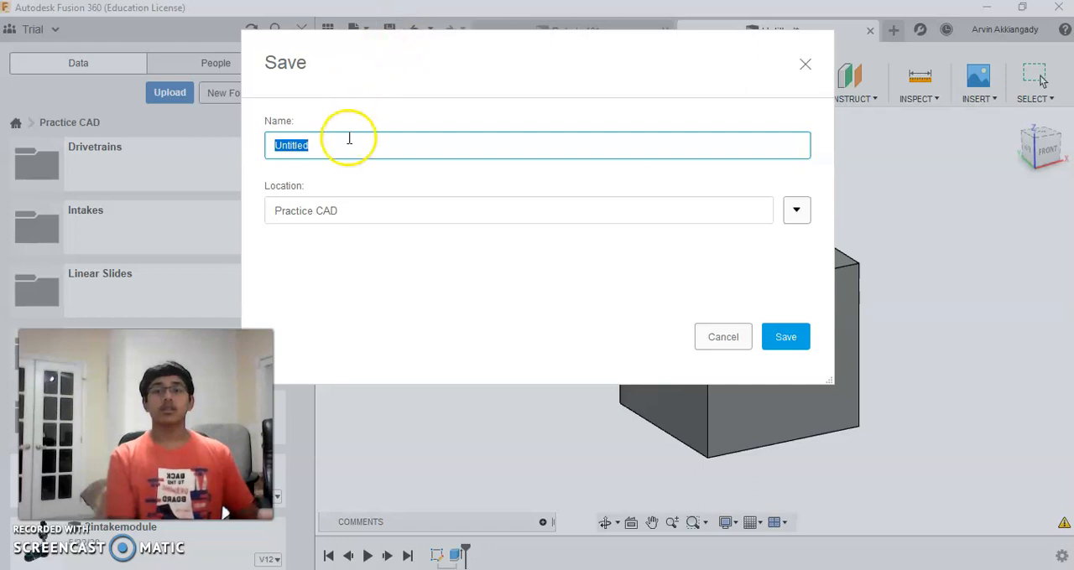
pyautogui.click(347, 140)
pyautogui.click(302, 145)
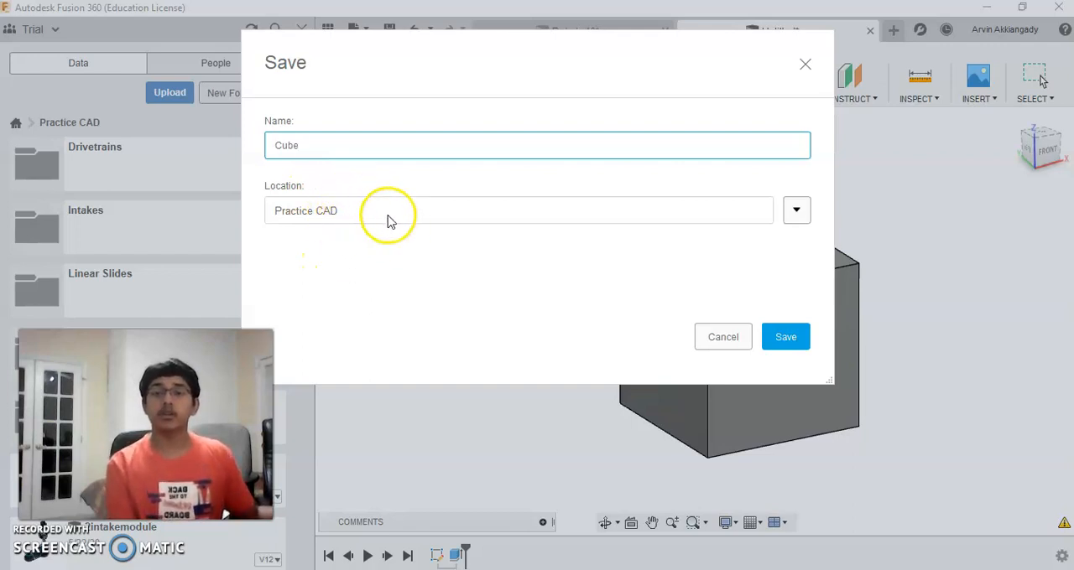
pyautogui.click(788, 336)
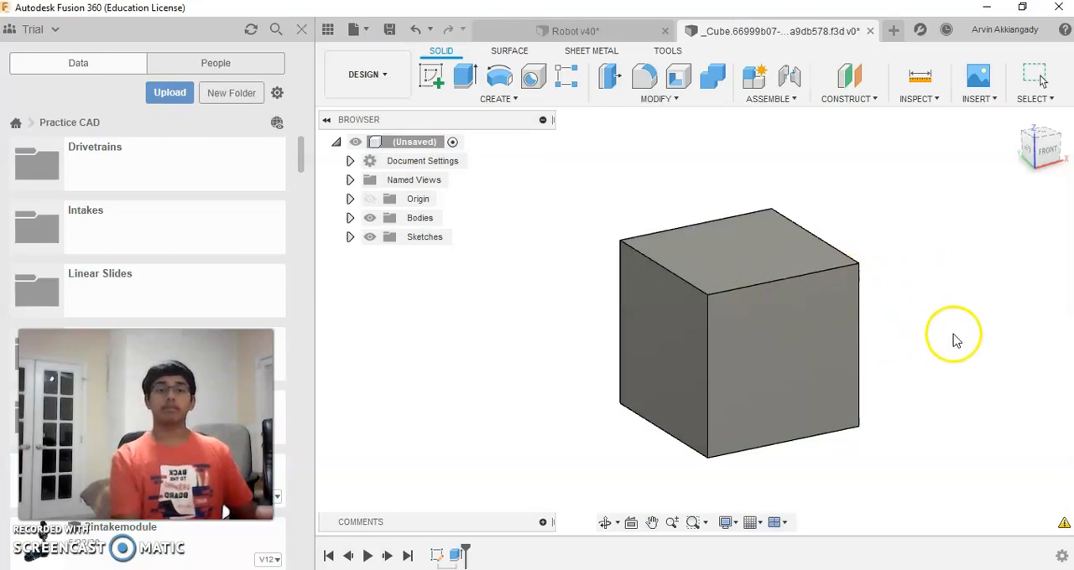
# Step: Try a 1.00 in fillet on the edge between the cube's top and right faces, and discard it
pyautogui.moveTo(940, 417); pyautogui.dragTo(998, 417, button='middle')
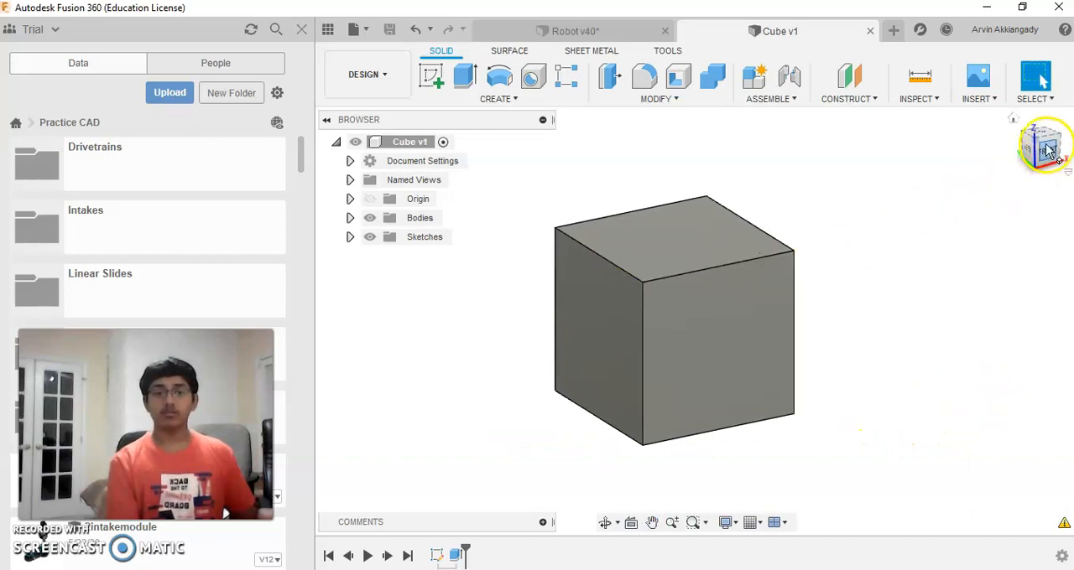
pyautogui.click(1046, 148)
pyautogui.moveTo(965, 123)
pyautogui.keyDown('shift'); pyautogui.mouseDown(button='middle')
pyautogui.moveTo(902, 120)
pyautogui.moveTo(906, 168)
pyautogui.moveTo(959, 144)
pyautogui.moveTo(945, 162)
pyautogui.mouseUp(button='middle'); pyautogui.keyUp('shift')
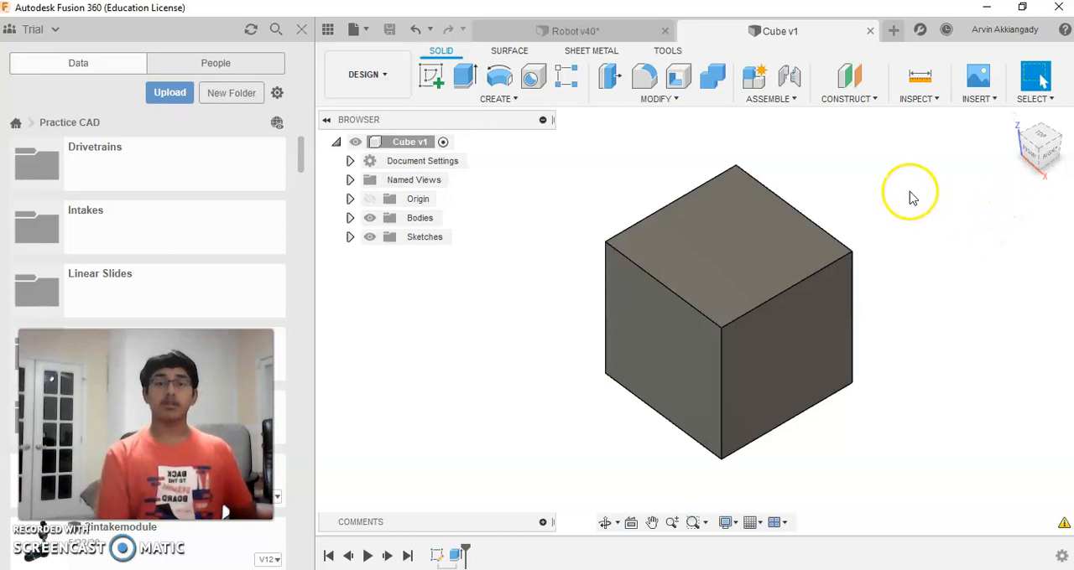
pyautogui.click(644, 78)
pyautogui.moveTo(695, 258); pyautogui.dragTo(517, 195, button='middle')
pyautogui.click(584, 249)
pyautogui.moveTo(576, 240); pyautogui.dragTo(618, 271, button='middle')
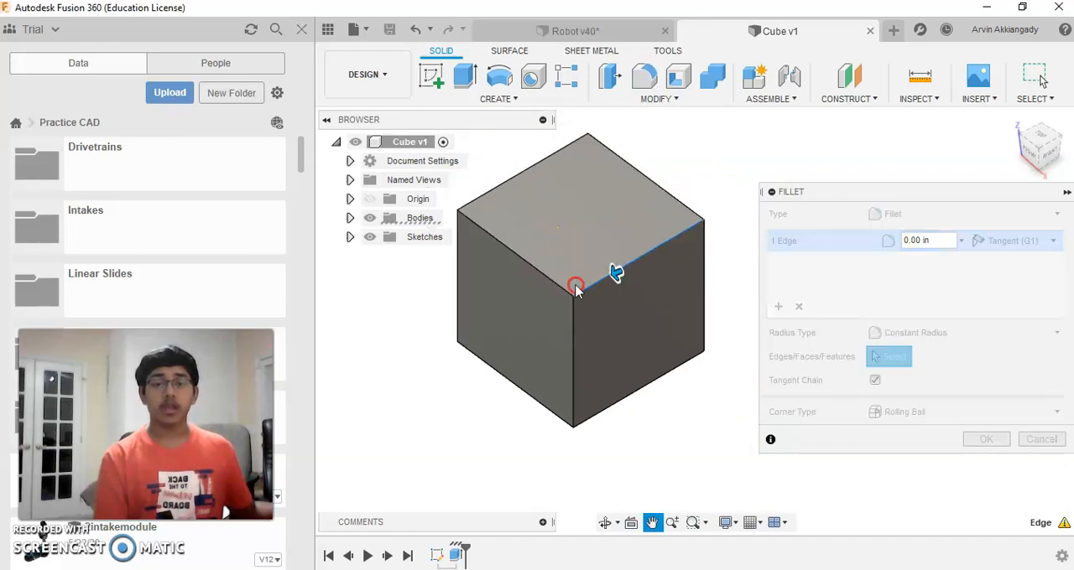
pyautogui.moveTo(615, 274)
pyautogui.mouseDown()
pyautogui.moveTo(592, 275)
pyautogui.moveTo(618, 271)
pyautogui.moveTo(592, 277)
pyautogui.moveTo(607, 275)
pyautogui.mouseUp()
pyautogui.click(1038, 440)
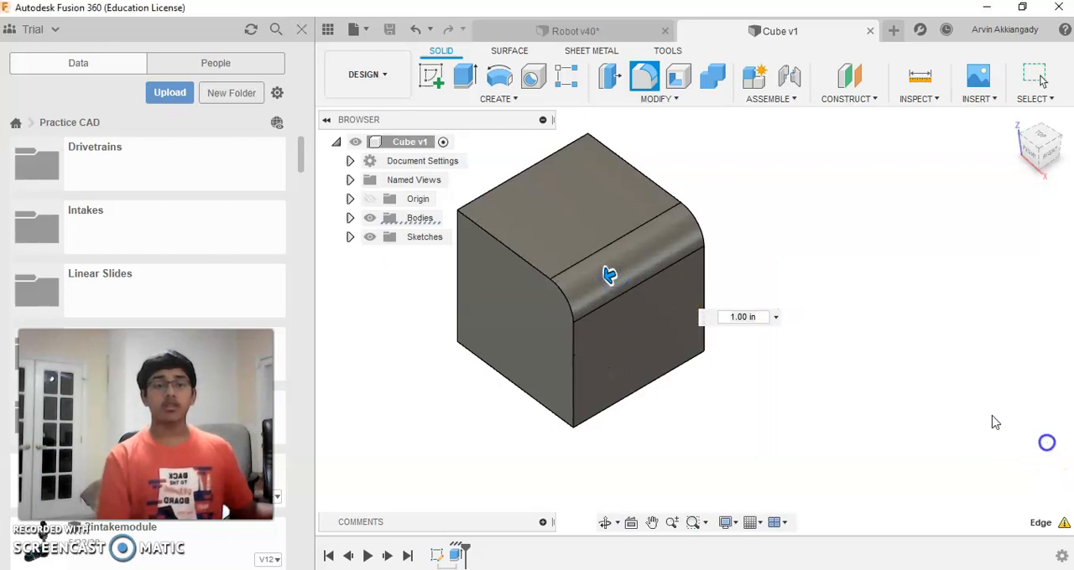
pyautogui.moveTo(706, 222); pyautogui.dragTo(808, 260, button='middle')
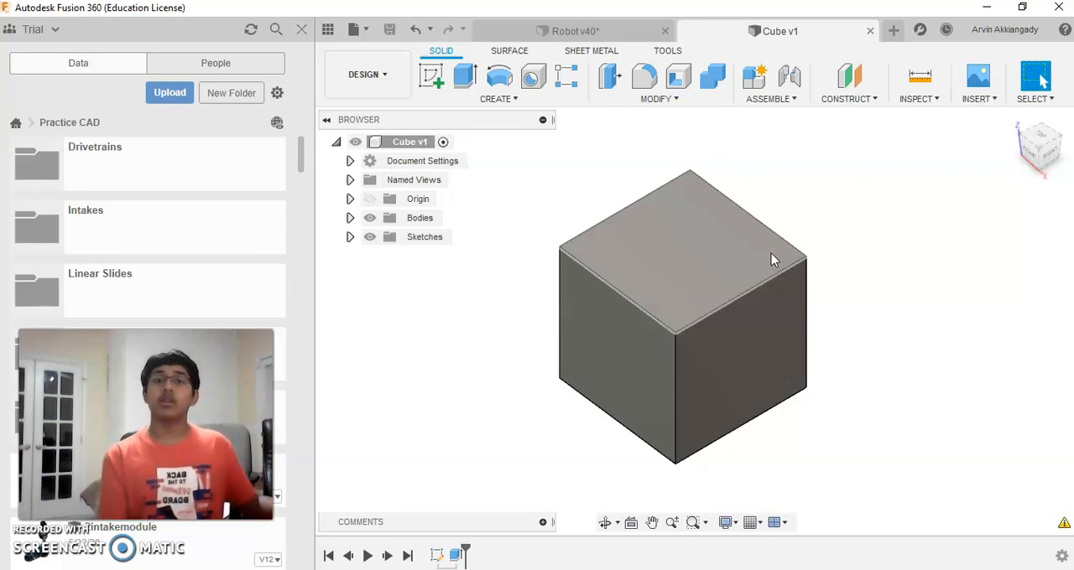
# Step: Start a new sketch on the cube's top face
pyautogui.click(837, 299)
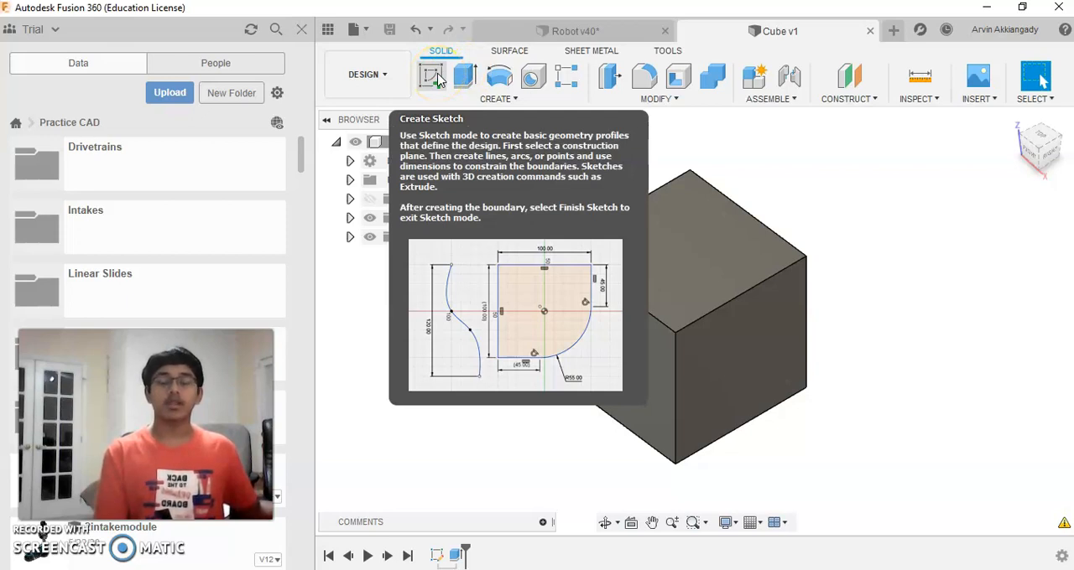
pyautogui.click(434, 78)
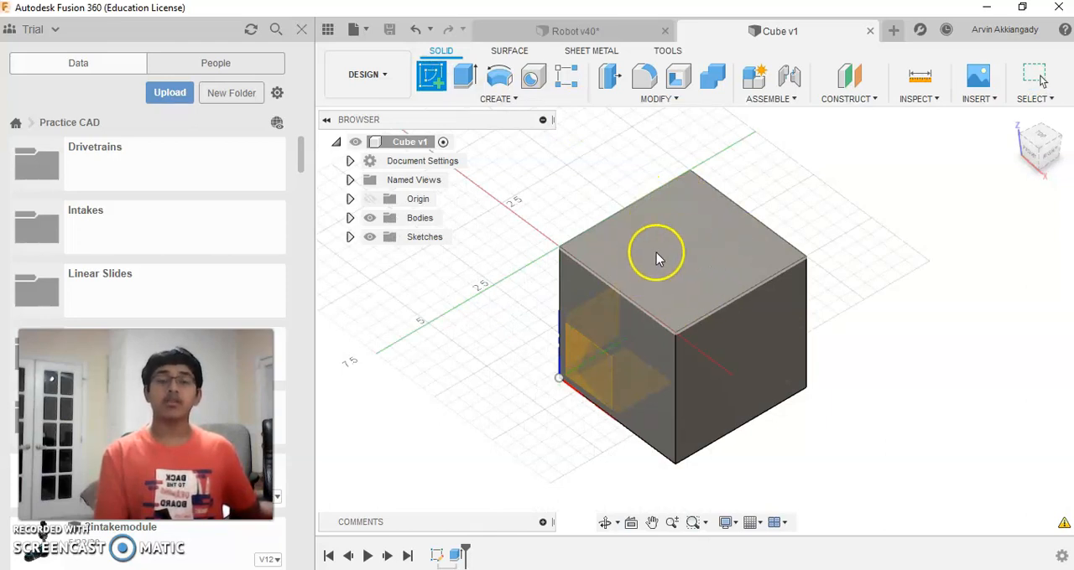
pyautogui.click(653, 273)
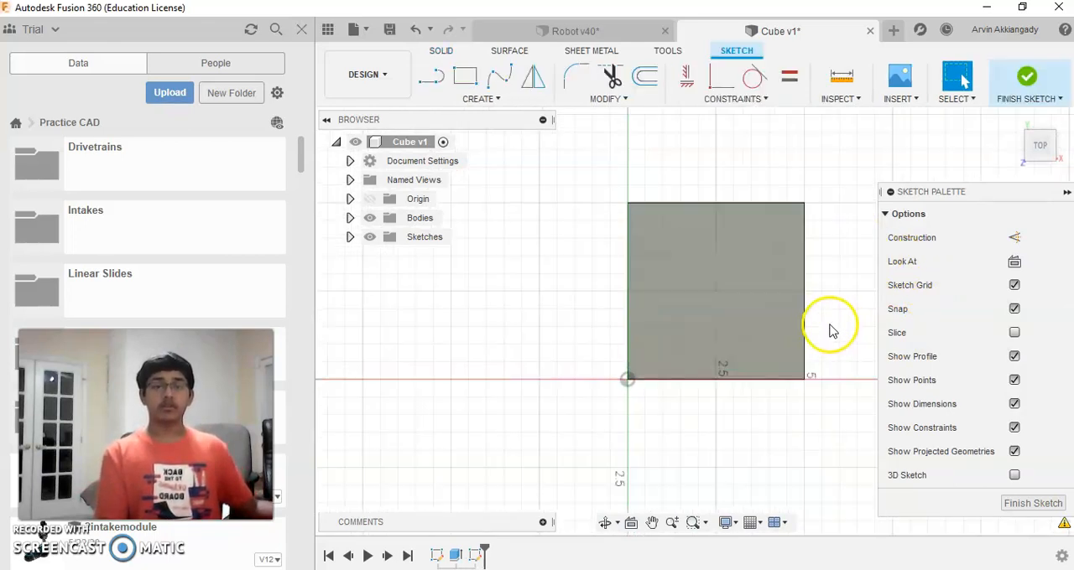
# Step: Sketch a center-diameter circle 1.000 in across at the middle of the cube's top face and finish the sketch
pyautogui.scroll(2, 830, 306)
pyautogui.moveTo(830, 292); pyautogui.dragTo(772, 334, button='middle')
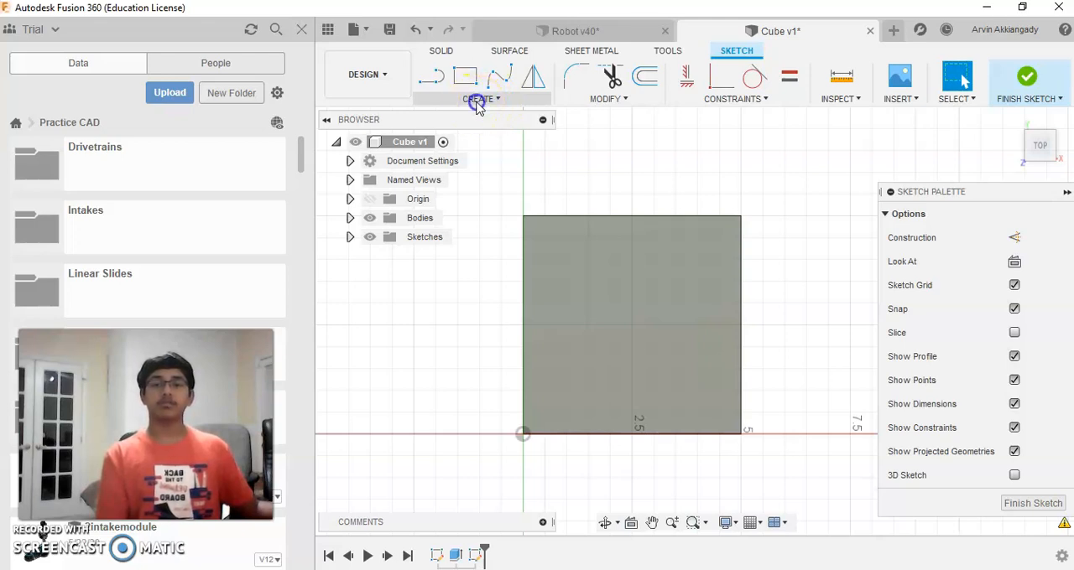
pyautogui.click(476, 100)
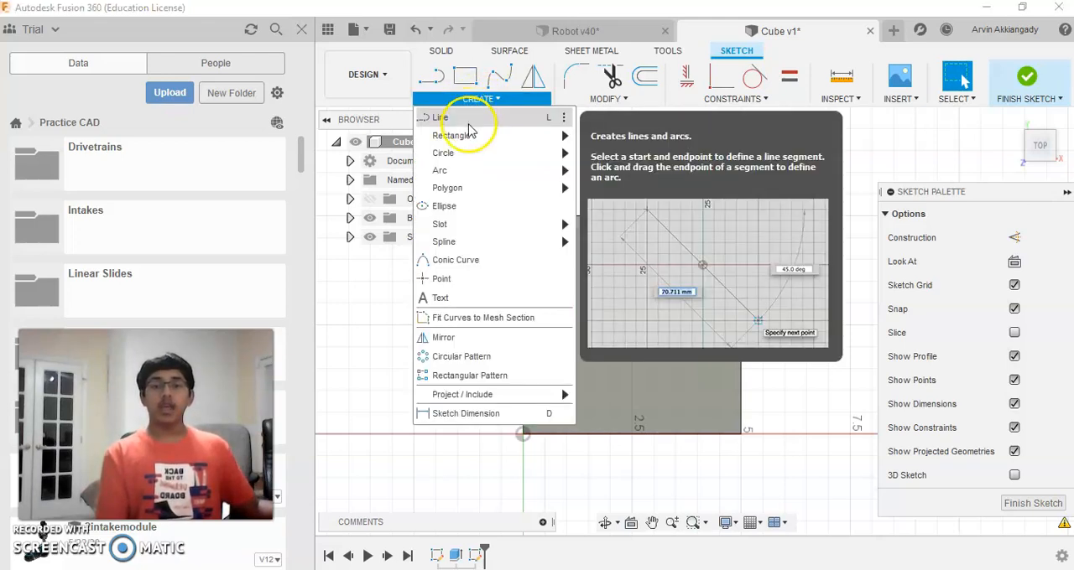
pyautogui.moveTo(471, 161)
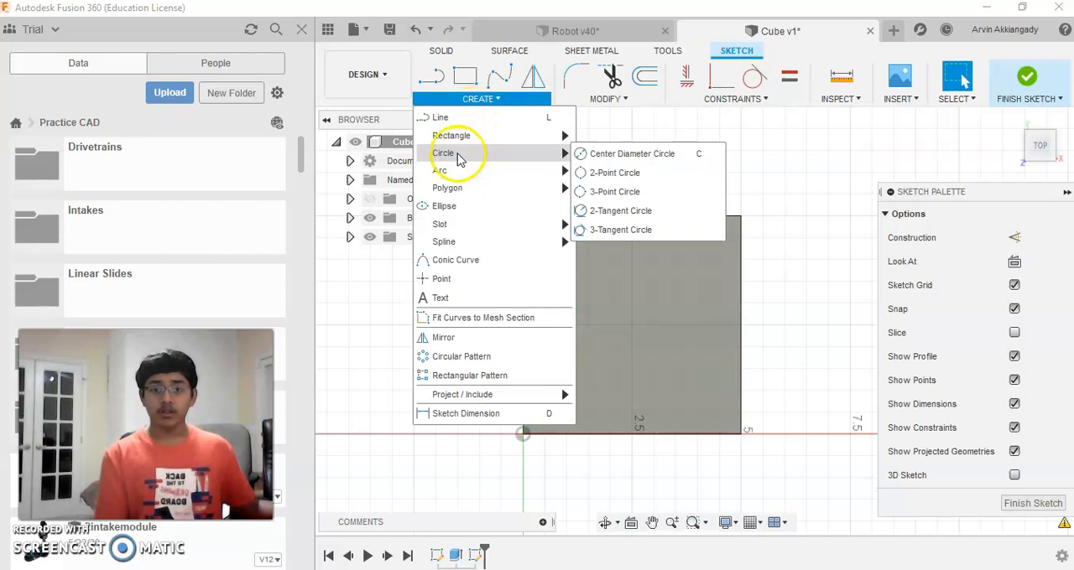
pyautogui.click(594, 156)
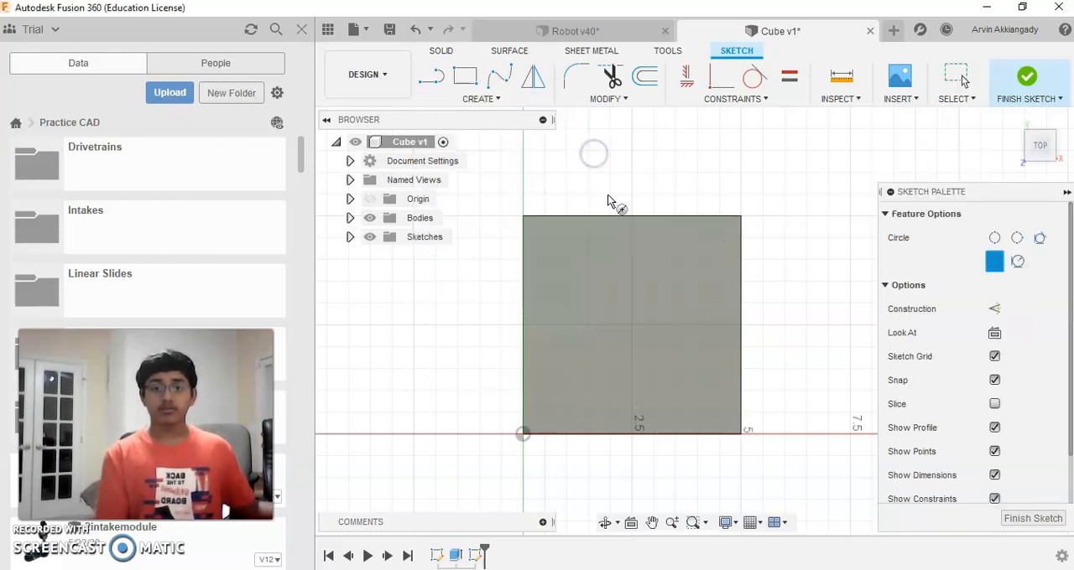
pyautogui.click(633, 327)
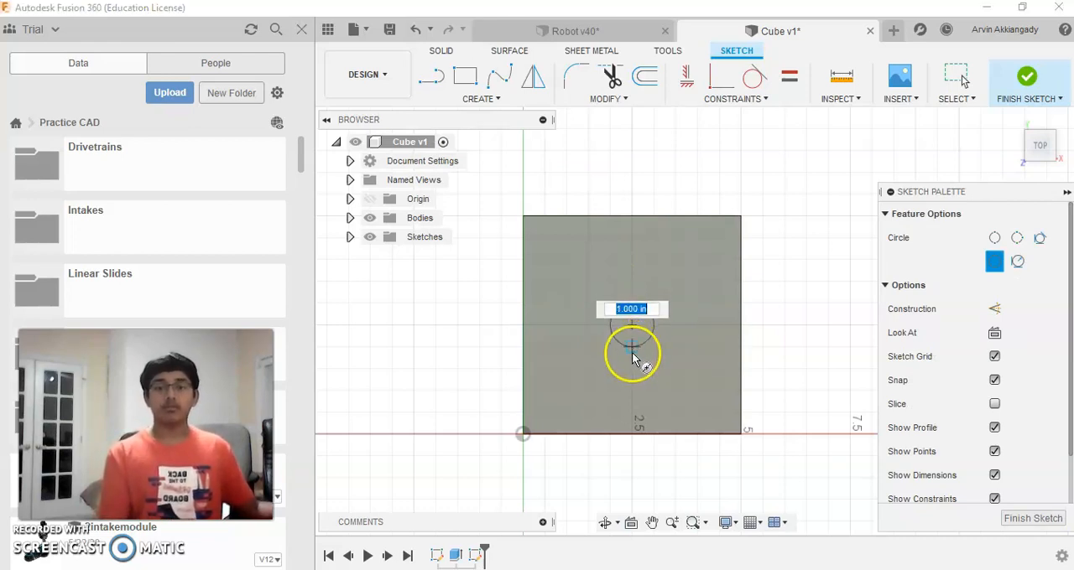
pyautogui.click(628, 351)
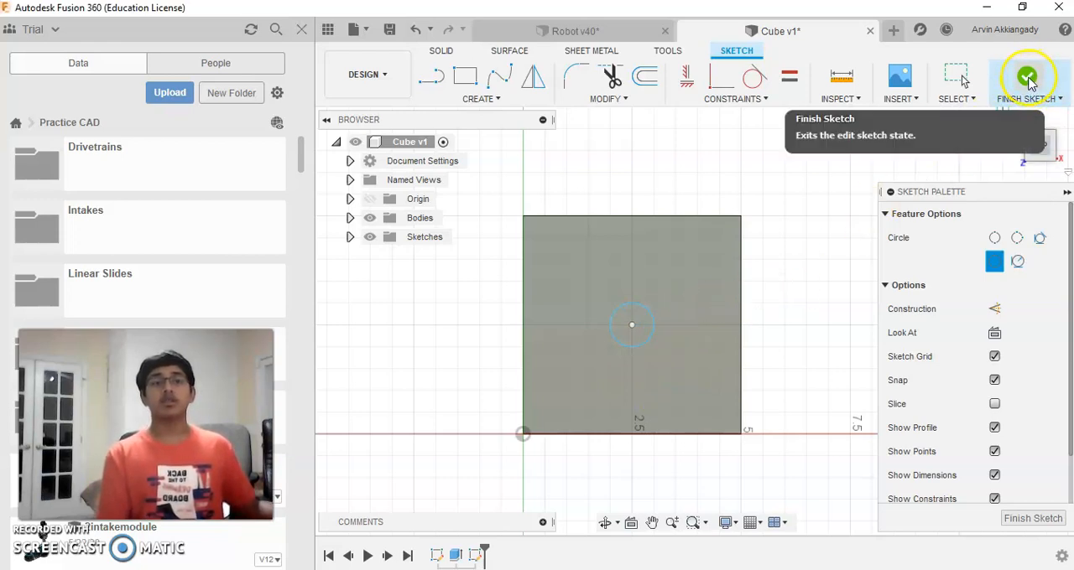
pyautogui.click(1027, 78)
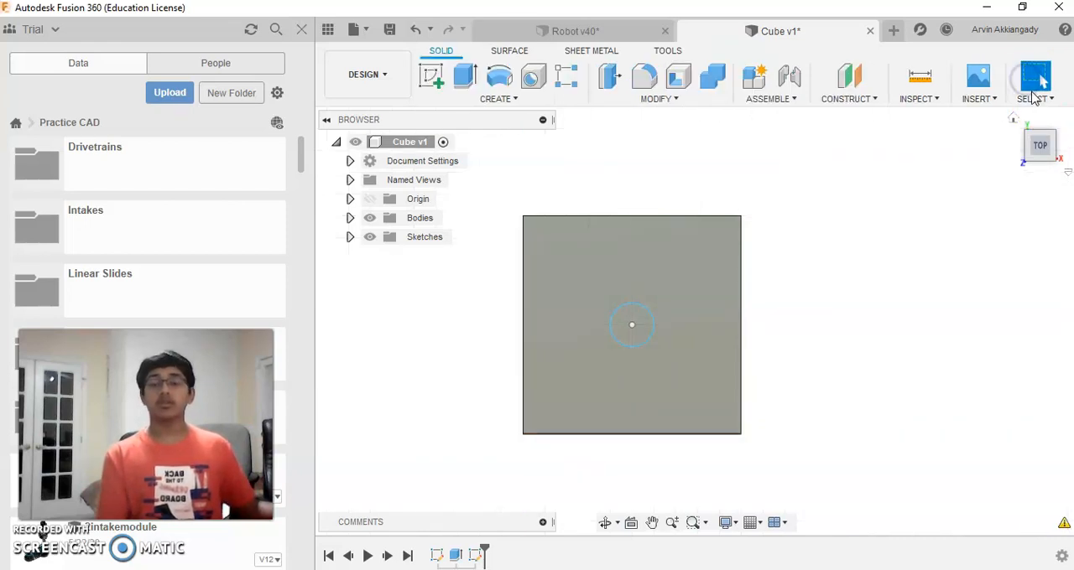
# Step: Extrude the circle profile -7.00 in as a cut, making a hole down through the whole cube
pyautogui.moveTo(1033, 154)
pyautogui.mouseDown()
pyautogui.moveTo(1036, 139)
pyautogui.moveTo(1010, 119)
pyautogui.moveTo(1035, 117)
pyautogui.mouseUp()
pyautogui.moveTo(848, 362); pyautogui.dragTo(860, 350, button='middle')
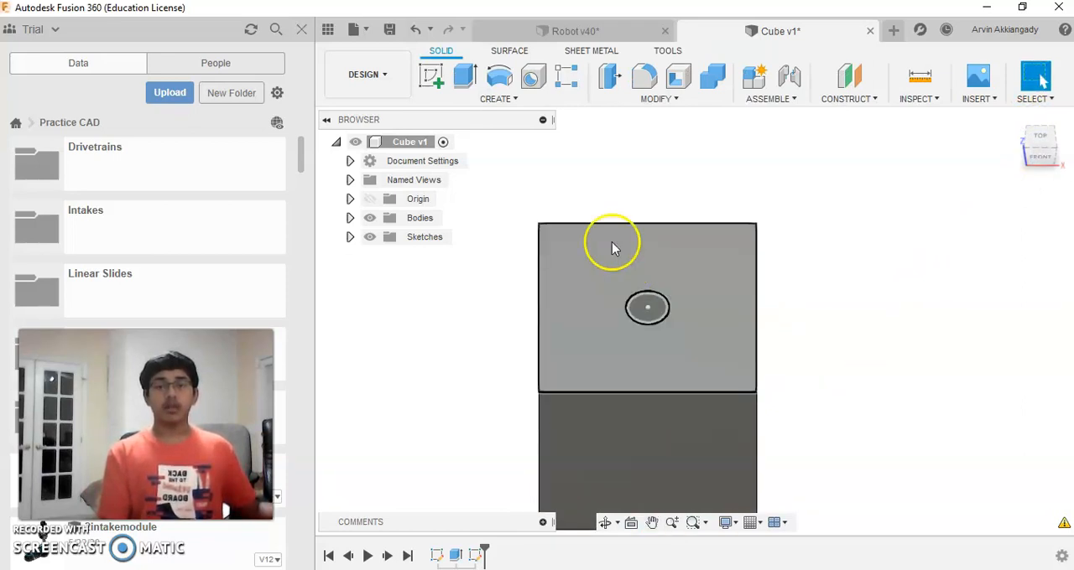
pyautogui.click(465, 77)
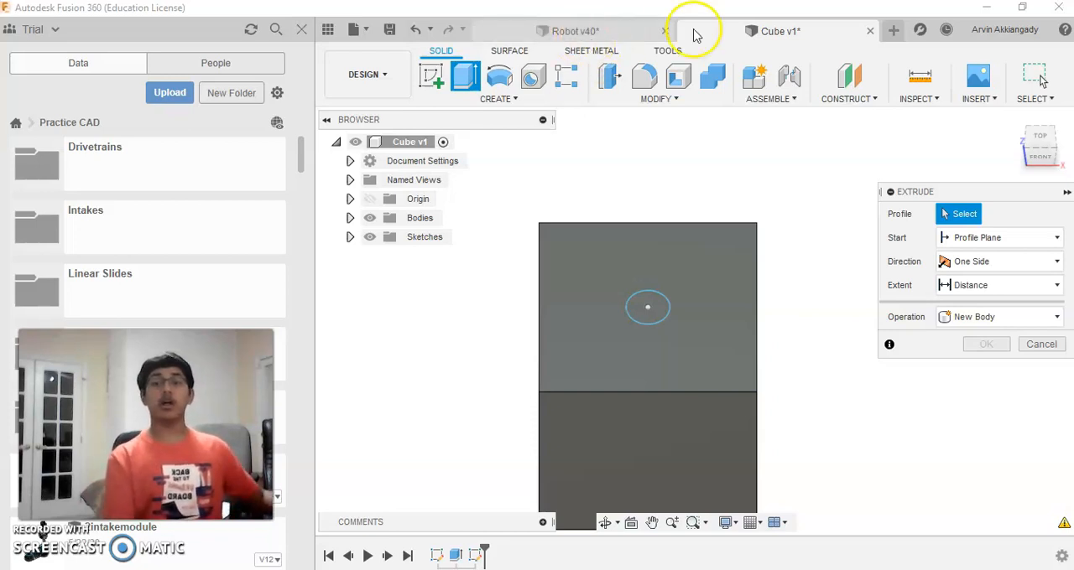
pyautogui.moveTo(1033, 160)
pyautogui.mouseDown()
pyautogui.moveTo(1038, 138)
pyautogui.moveTo(1040, 148)
pyautogui.moveTo(1027, 149)
pyautogui.mouseUp()
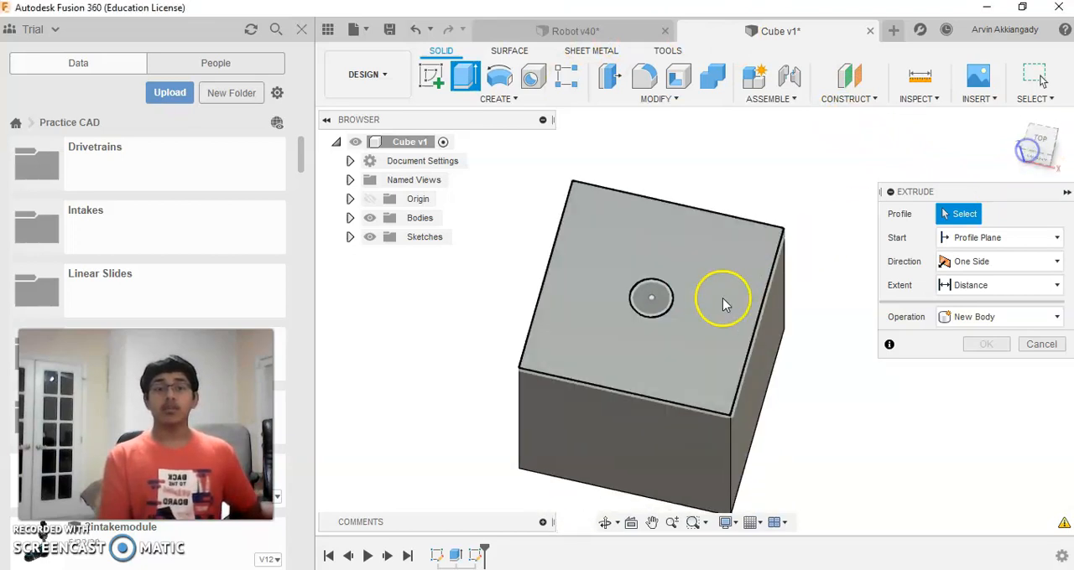
pyautogui.click(651, 297)
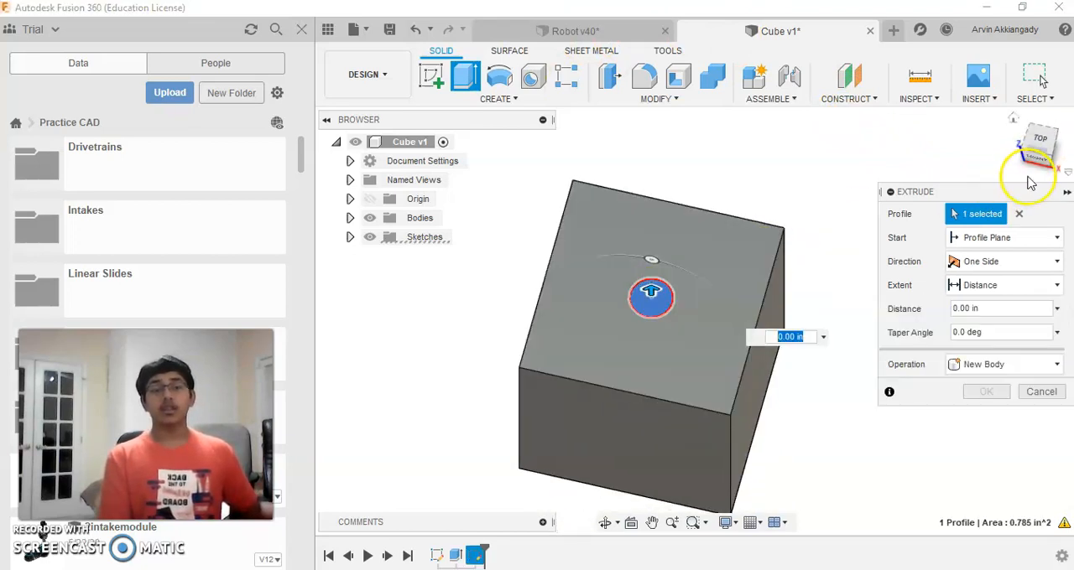
pyautogui.moveTo(1048, 156); pyautogui.dragTo(1042, 149)
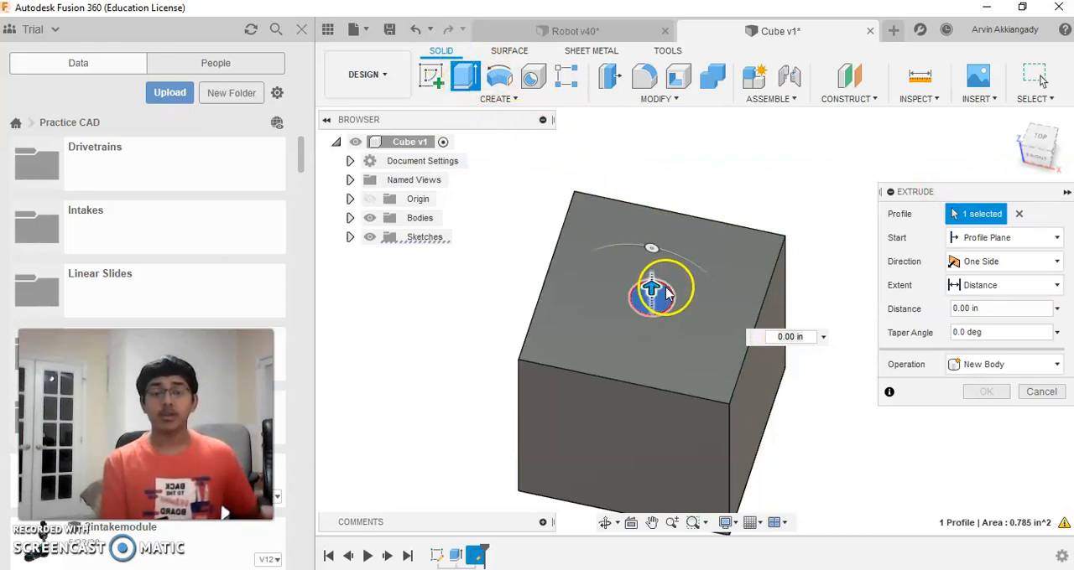
pyautogui.click(1045, 151)
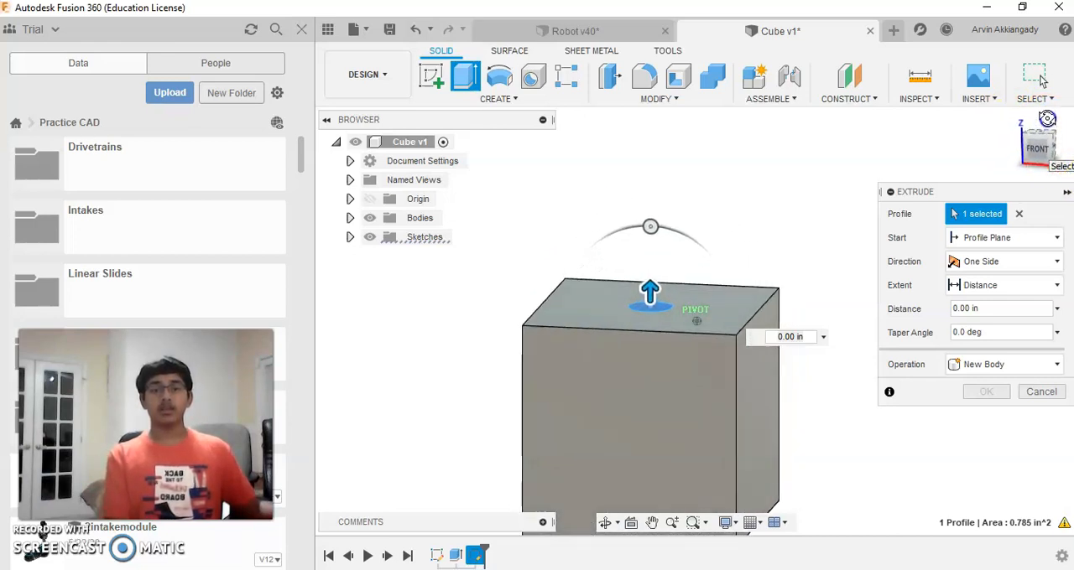
pyautogui.moveTo(822, 201); pyautogui.dragTo(856, 109, button='middle')
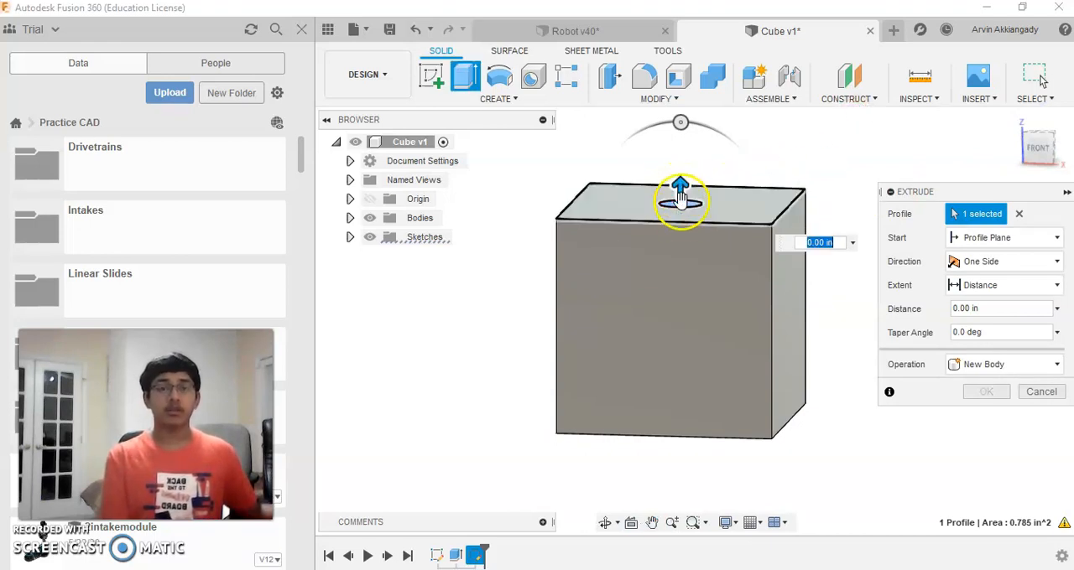
pyautogui.moveTo(680, 186); pyautogui.dragTo(666, 498)
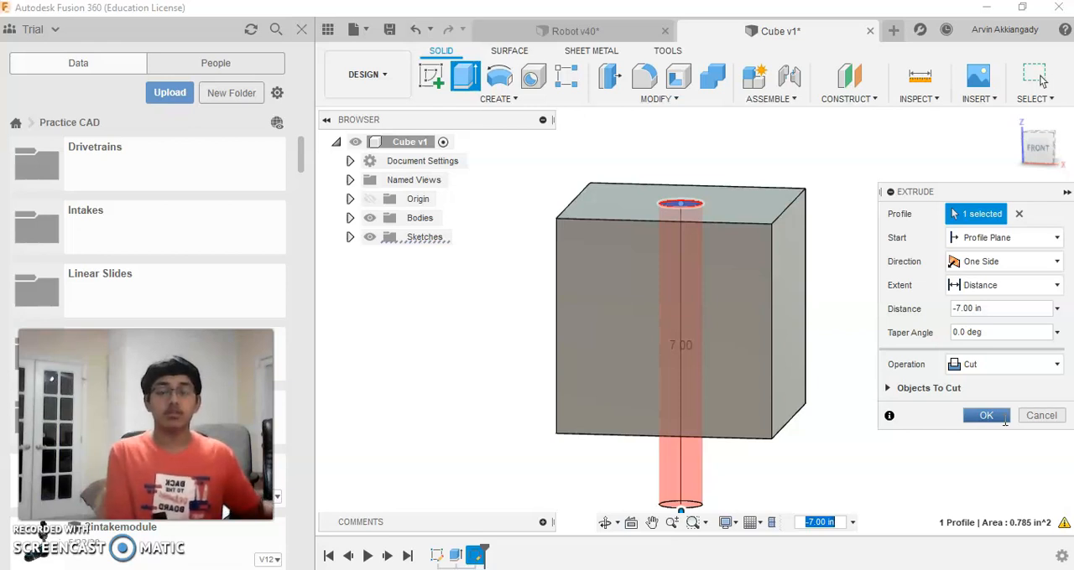
pyautogui.click(987, 416)
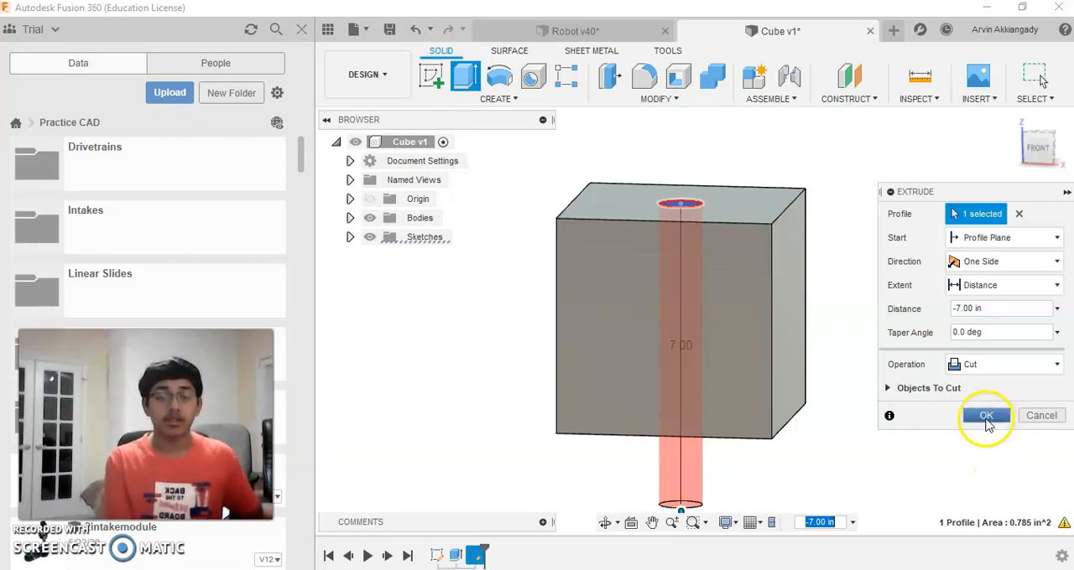
# Step: Examine the cube and its through hole from the top, the side edge and several angled views
pyautogui.click(1035, 73)
pyautogui.moveTo(1040, 150); pyautogui.dragTo(1049, 151)
pyautogui.click(1048, 152)
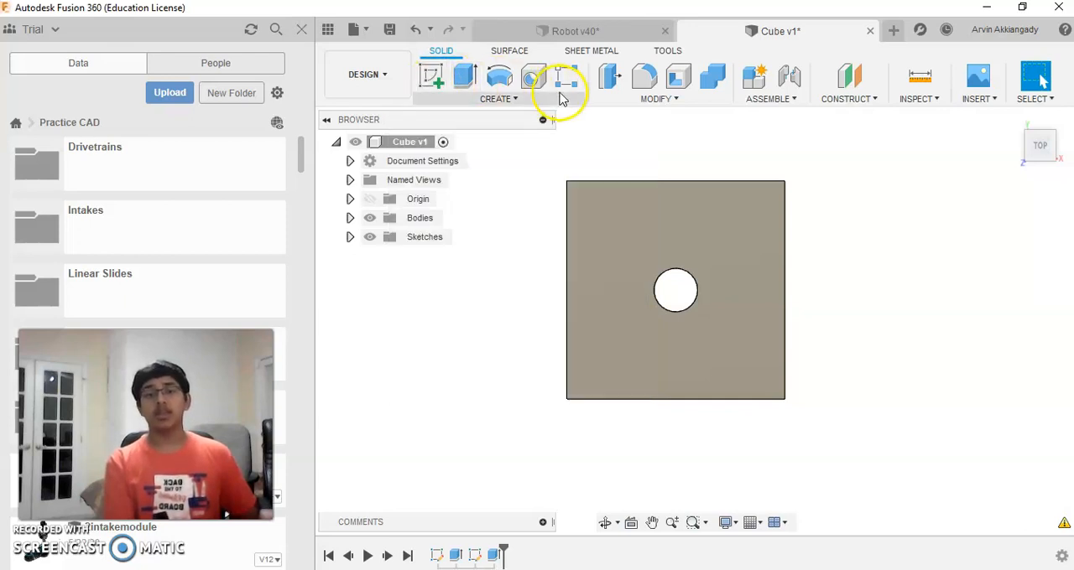
pyautogui.moveTo(1035, 140); pyautogui.dragTo(1055, 106)
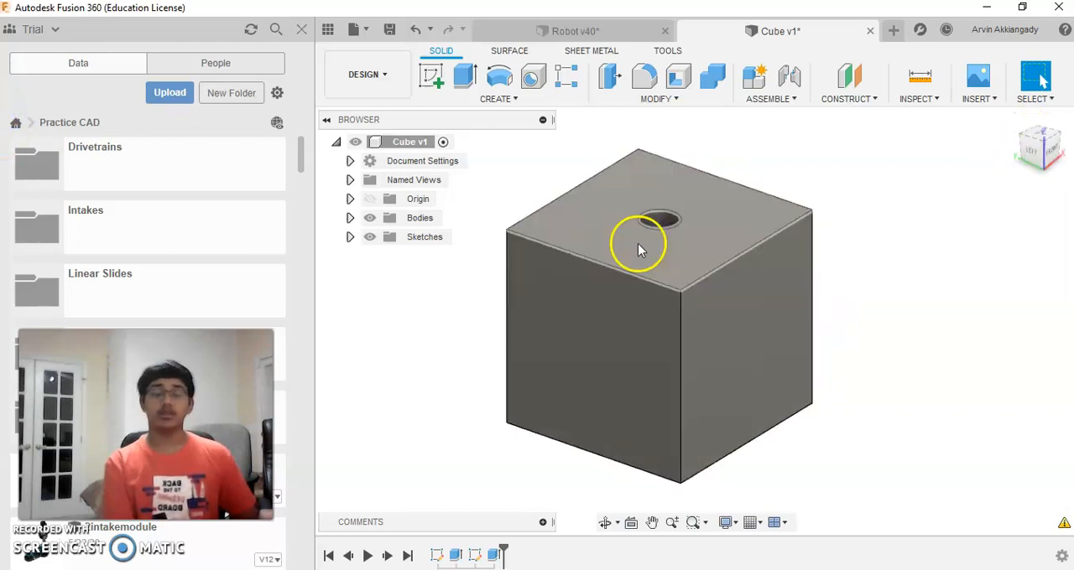
pyautogui.moveTo(758, 220); pyautogui.dragTo(810, 211, button='middle')
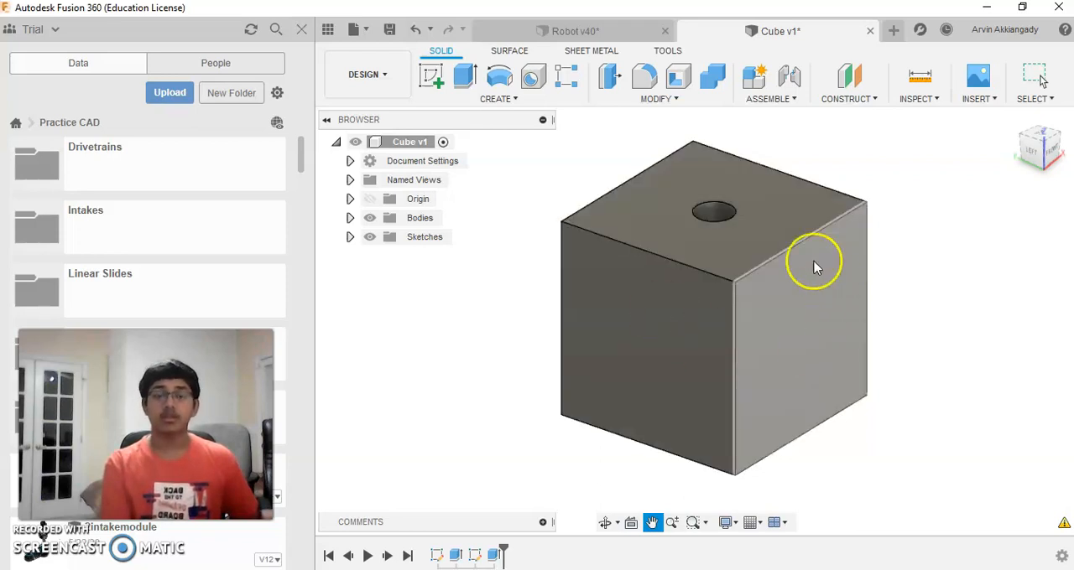
pyautogui.moveTo(903, 173); pyautogui.dragTo(827, 220, button='middle')
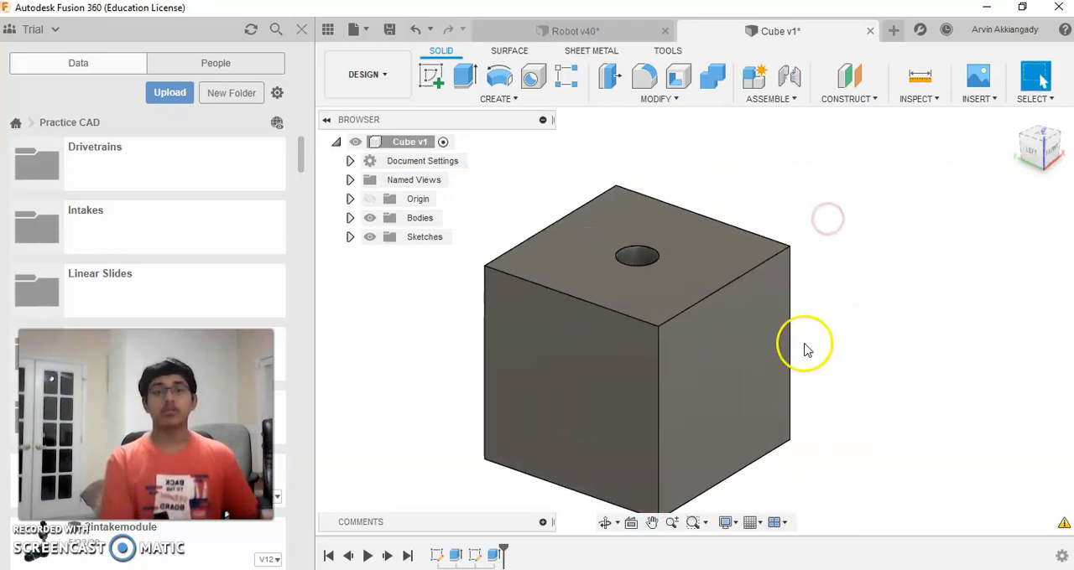
pyautogui.scroll(-3, 789, 352)
pyautogui.moveTo(827, 324); pyautogui.dragTo(831, 252, button='middle')
pyautogui.press('Escape')
pyautogui.scroll(3, 810, 285)
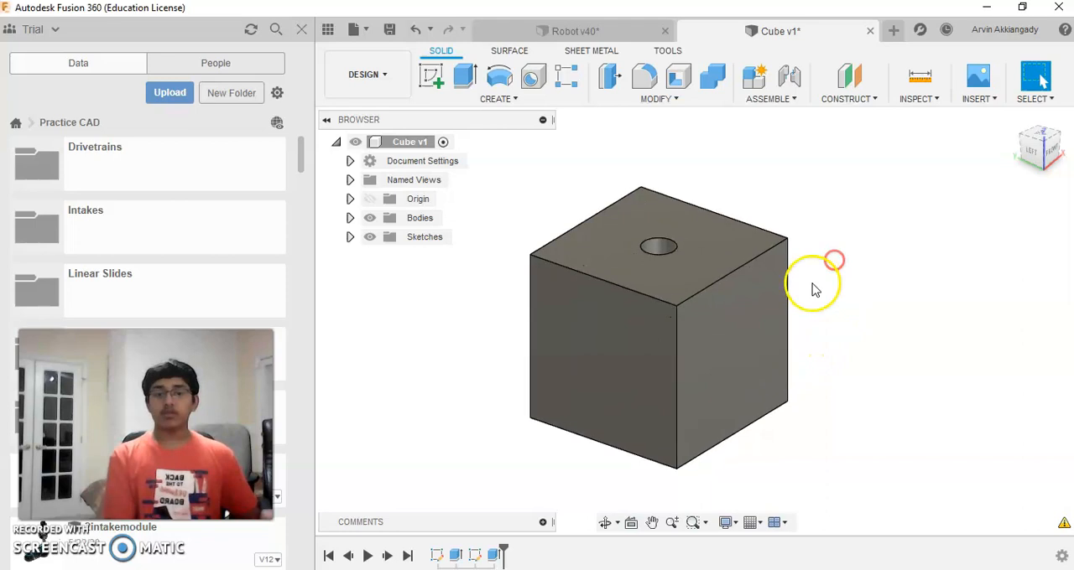
pyautogui.click(1044, 156)
pyautogui.moveTo(817, 230); pyautogui.dragTo(884, 234, button='middle')
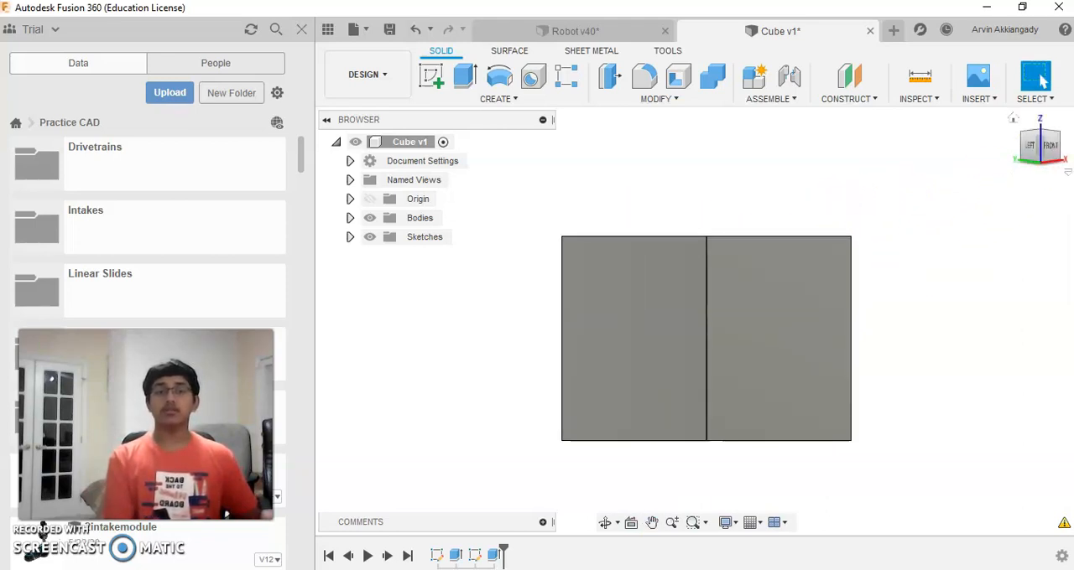
pyautogui.click(1043, 151)
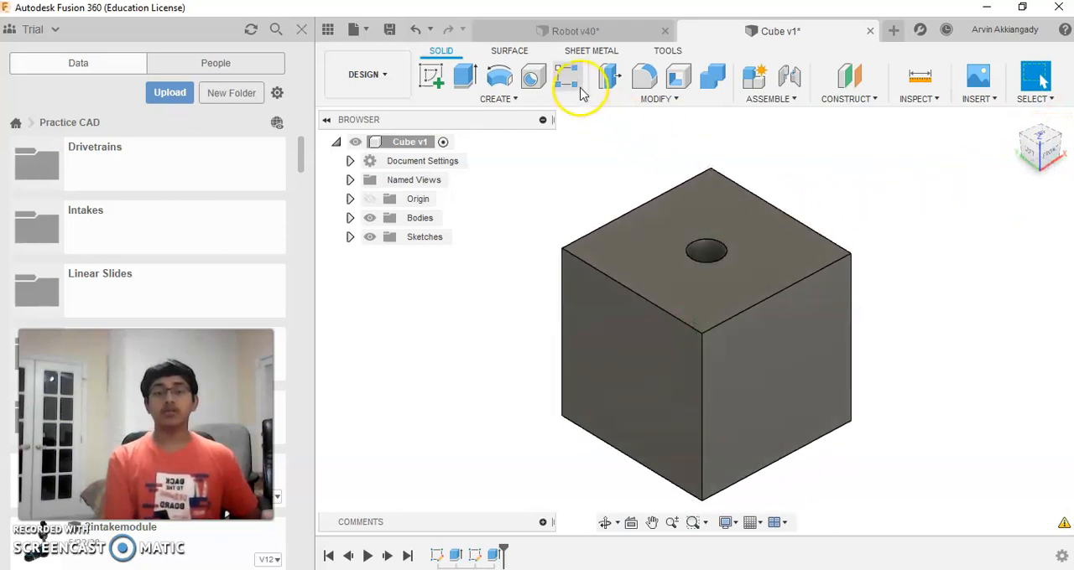
# Step: Switch to the open Robot design and examine the whole assembly from the back, above and the sides
pyautogui.click(587, 33)
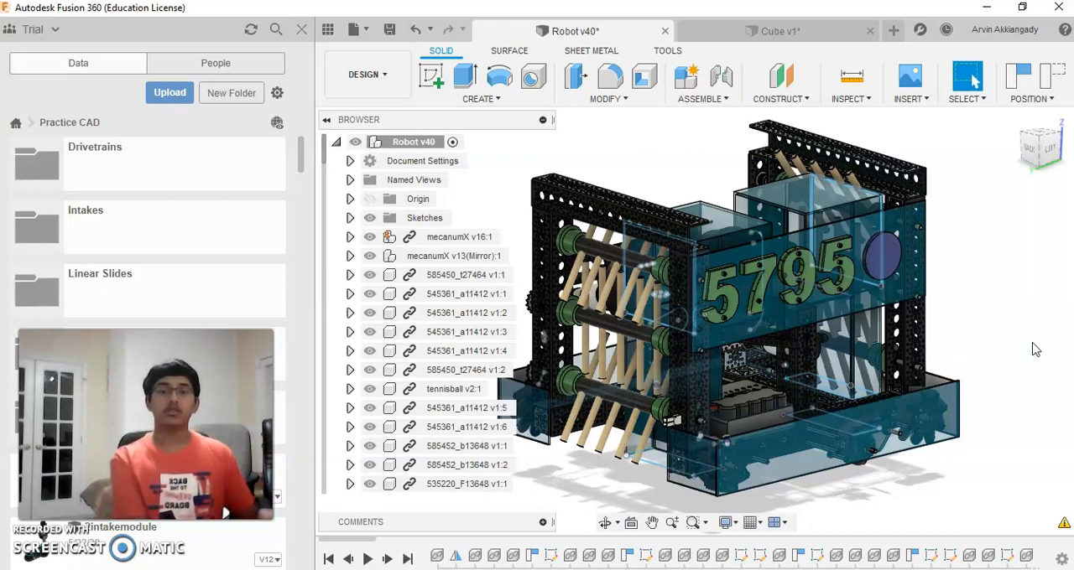
pyautogui.click(1054, 150)
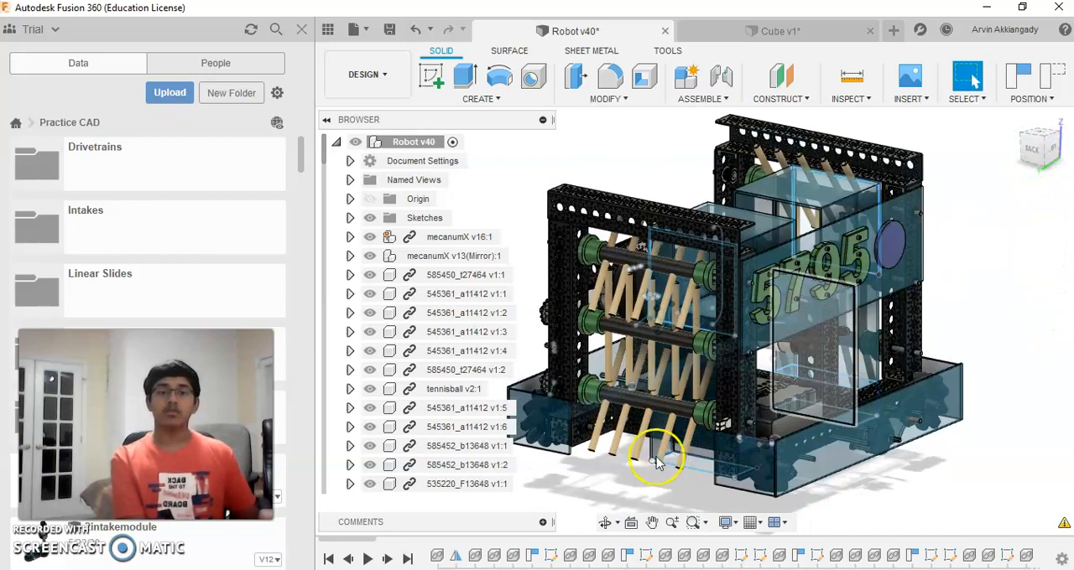
pyautogui.click(1032, 144)
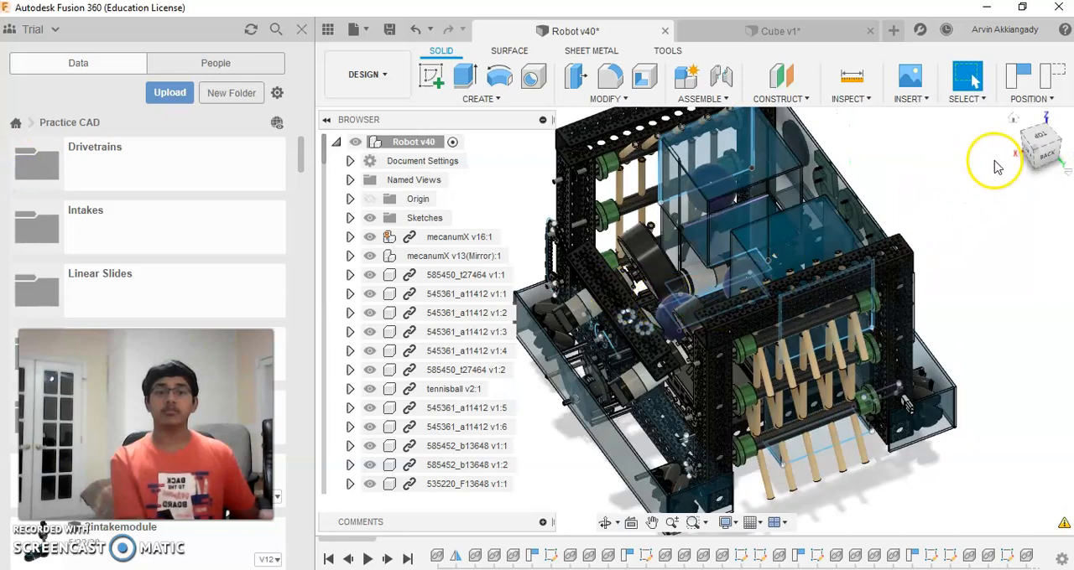
pyautogui.click(1040, 162)
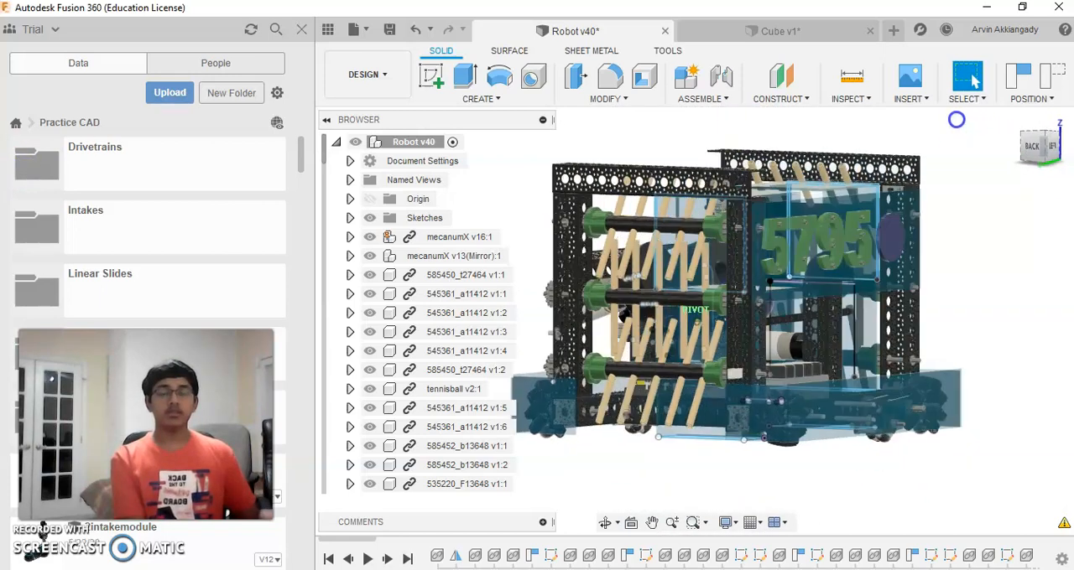
pyautogui.click(1020, 133)
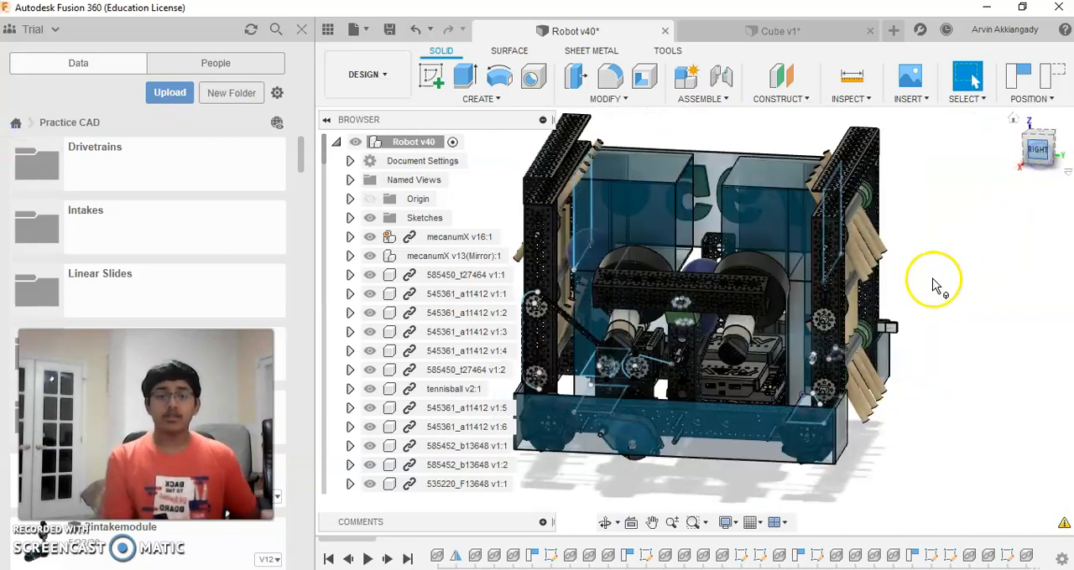
pyautogui.click(1051, 146)
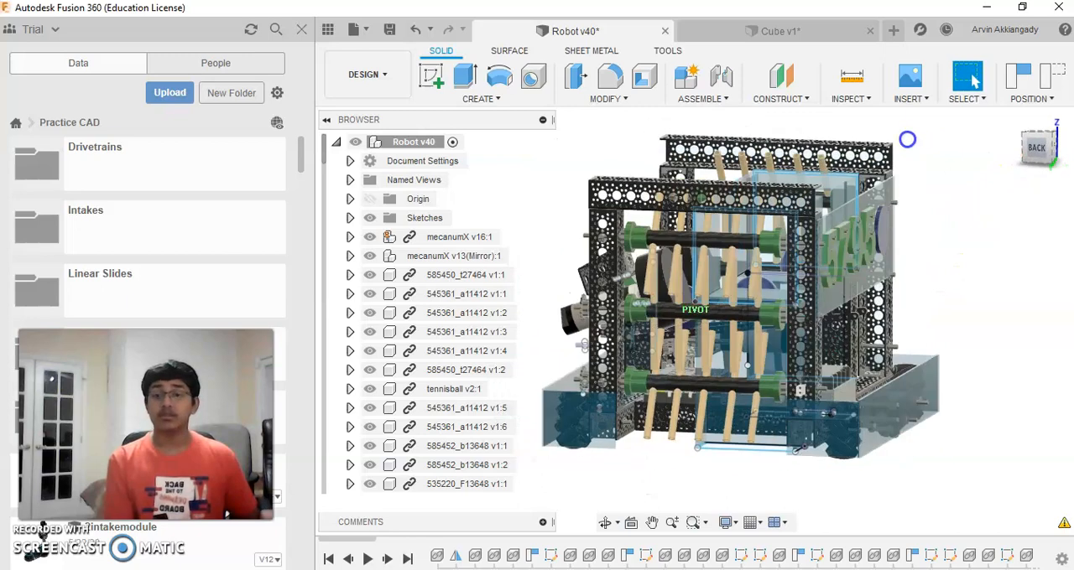
pyautogui.click(1026, 163)
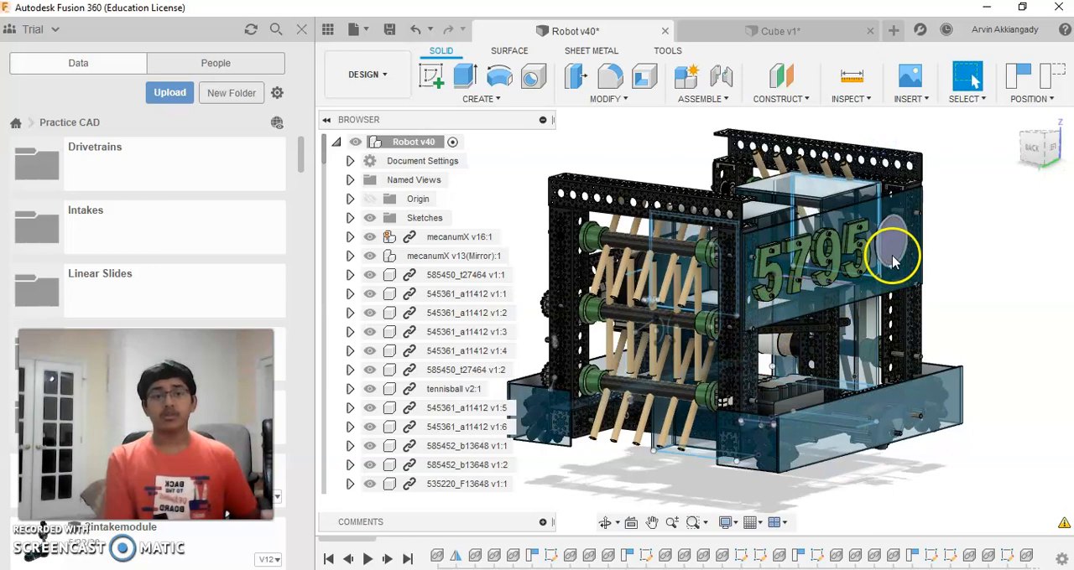
# Step: Inspect the purple disc and the 5795 numbers on the robot's side panel up close, from the left and at an angle
pyautogui.scroll(5, 894, 245)
pyautogui.scroll(5, 898, 220)
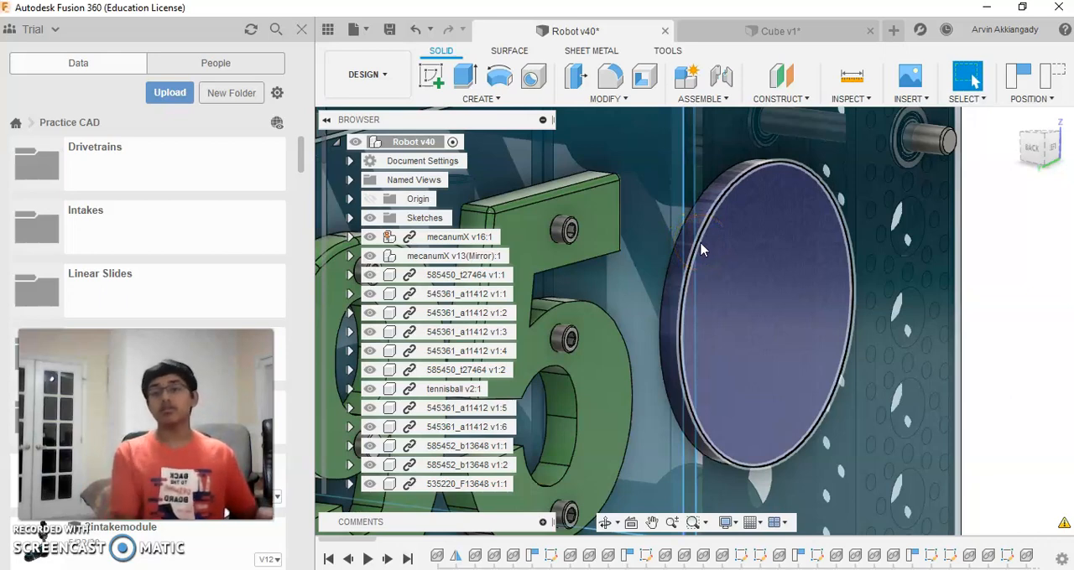
pyautogui.scroll(-6, 745, 292)
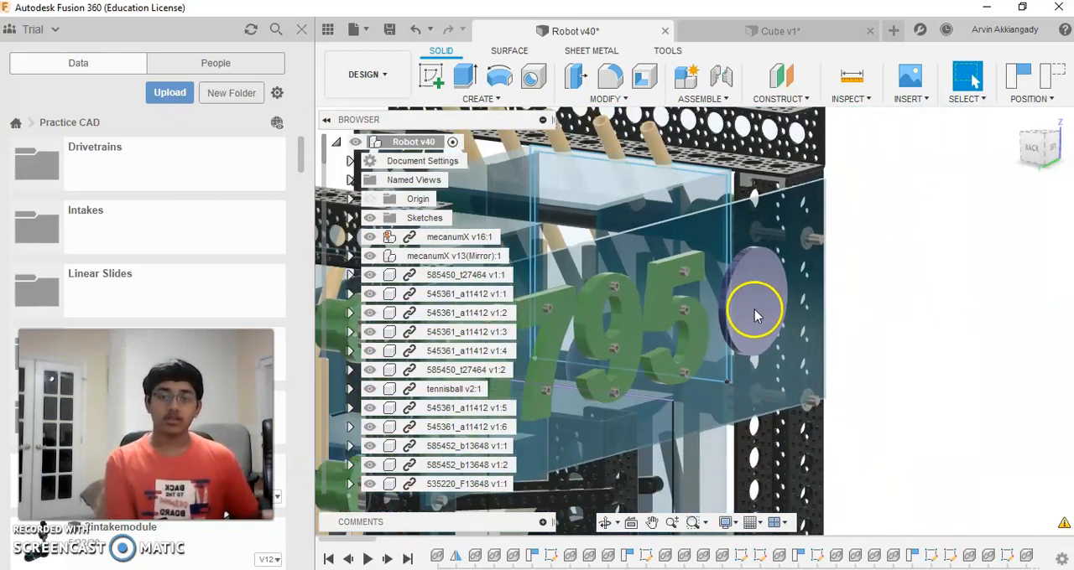
pyautogui.scroll(-3, 778, 323)
pyautogui.moveTo(882, 294); pyautogui.dragTo(1007, 274, button='middle')
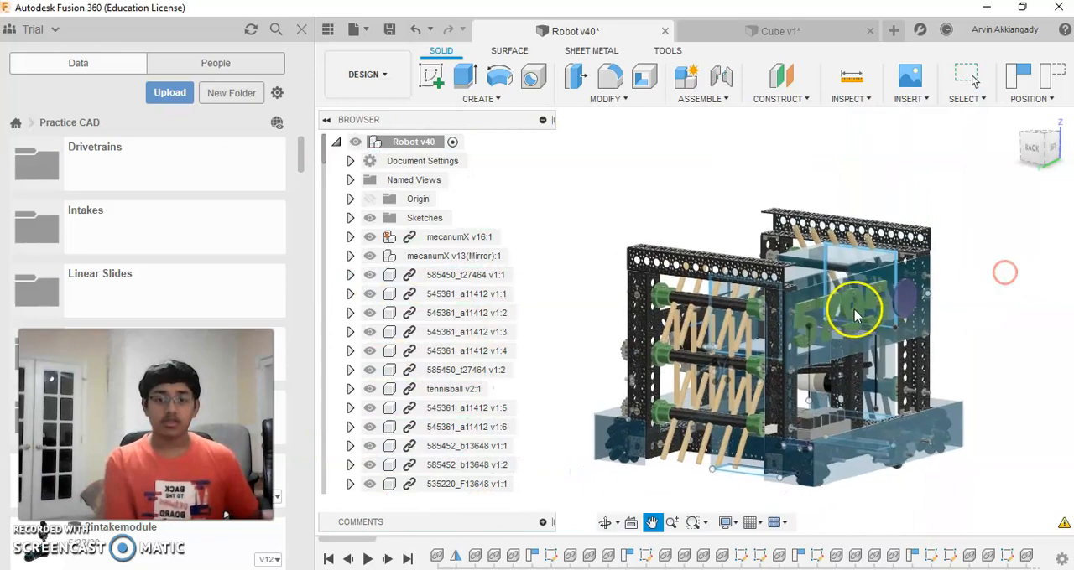
pyautogui.scroll(1, 864, 317)
pyautogui.click(1044, 141)
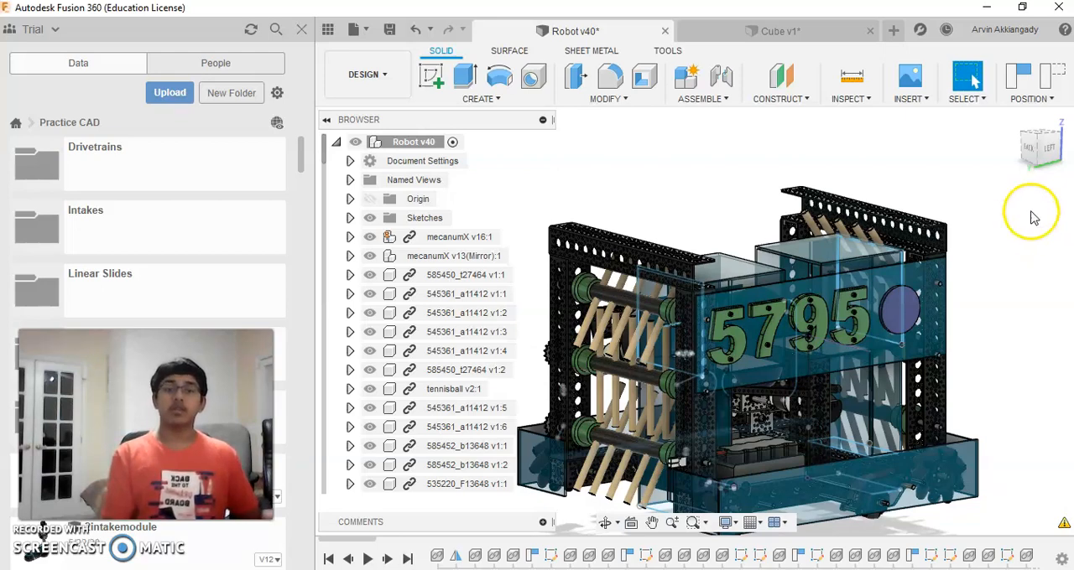
pyautogui.click(1040, 156)
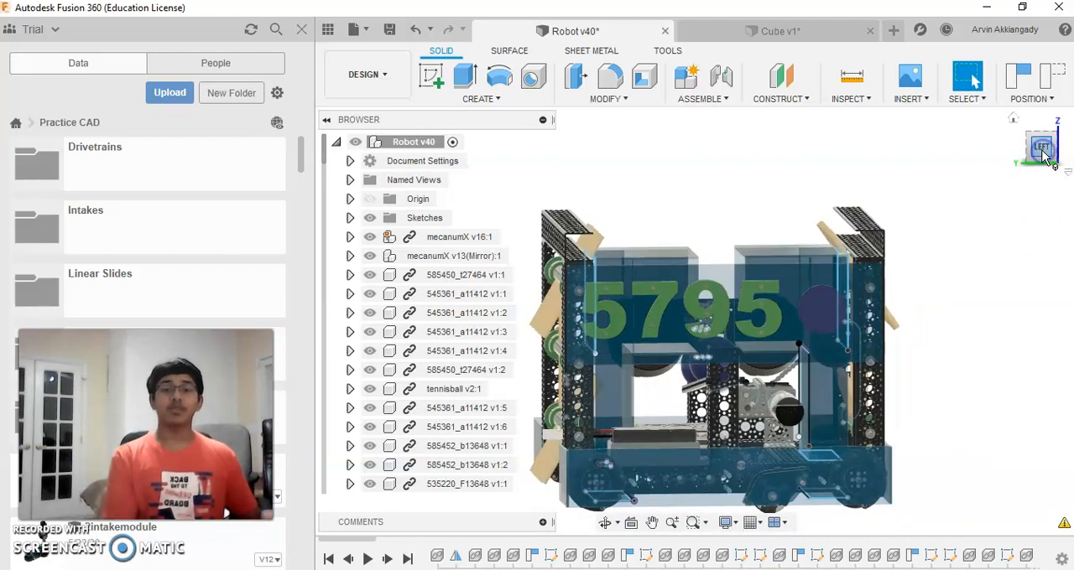
pyautogui.moveTo(1040, 150); pyautogui.dragTo(1073, 152)
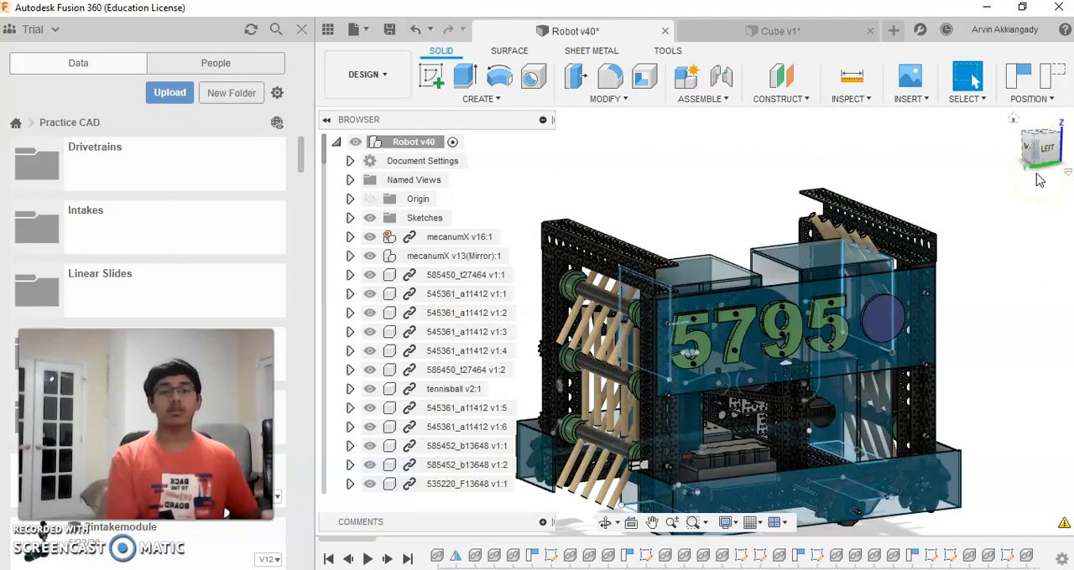
pyautogui.moveTo(921, 283); pyautogui.dragTo(959, 249, button='middle')
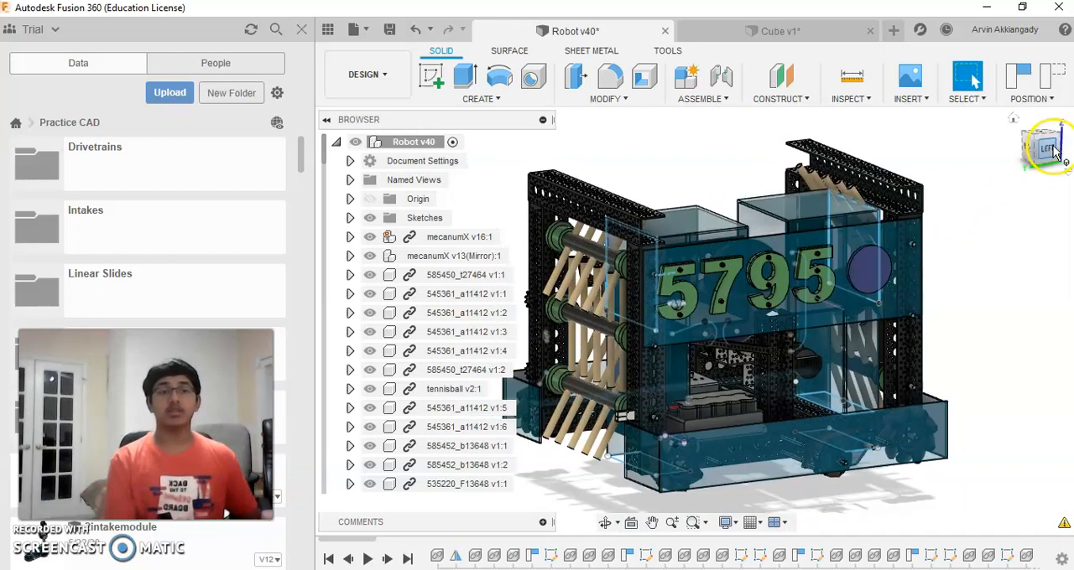